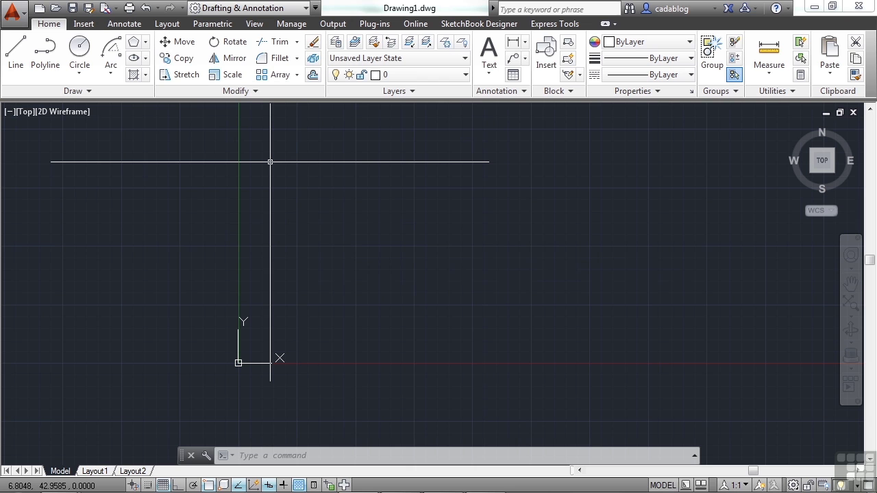
Open blocks_and_tables_-_imperial.dwg and zoom around its two furnished floor plans.
text(o)
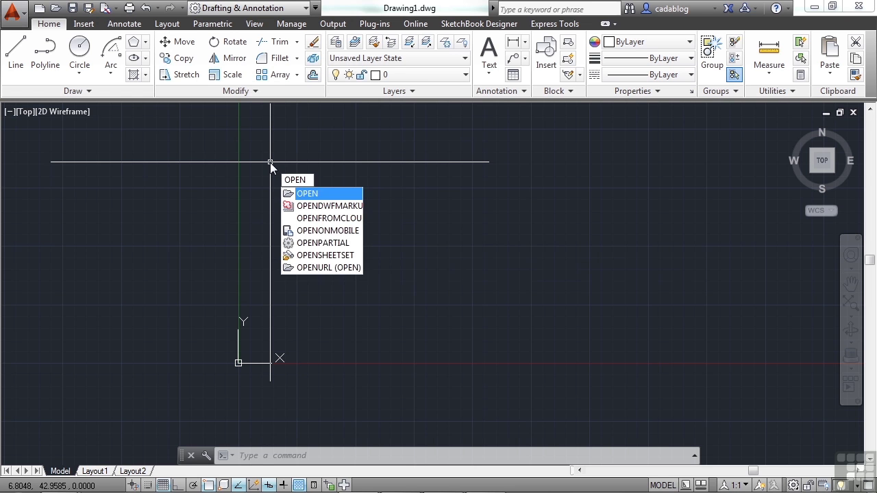
key(Return)
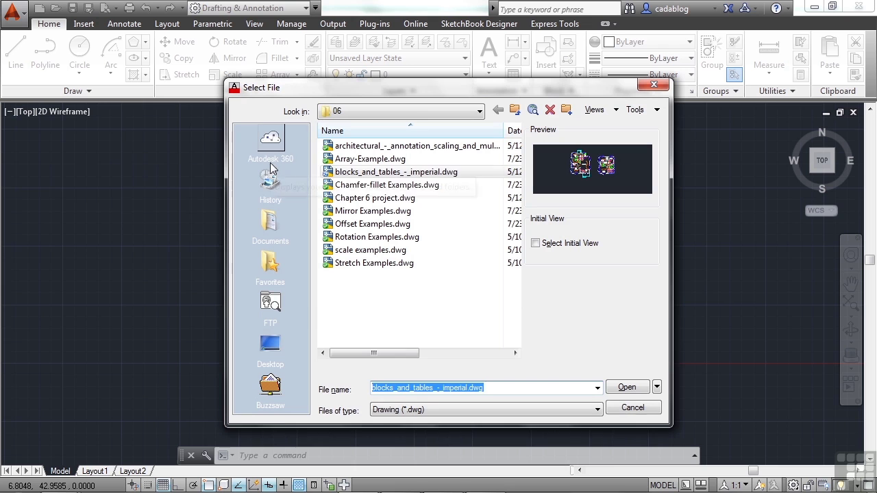
click(361, 177)
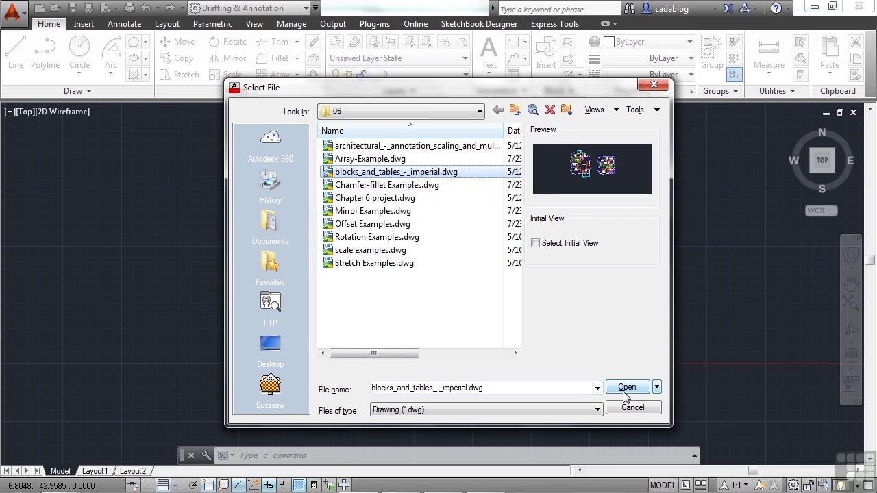
click(631, 391)
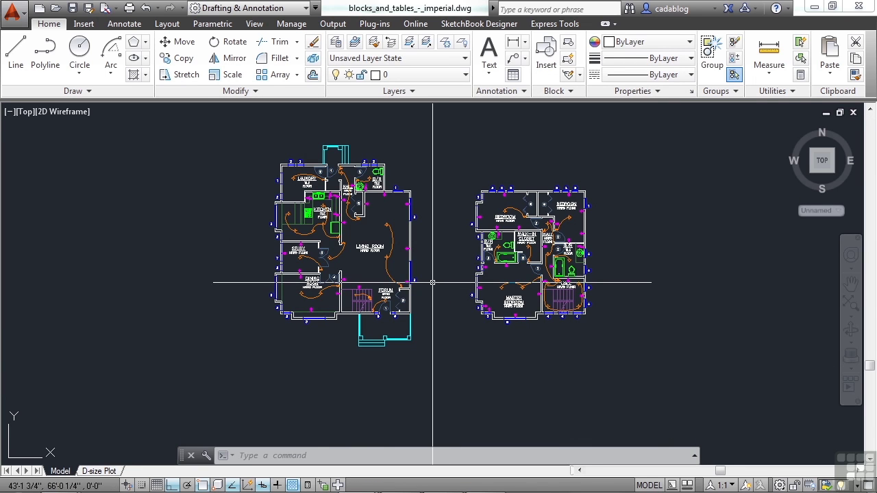
scroll(322, 264, up, 6)
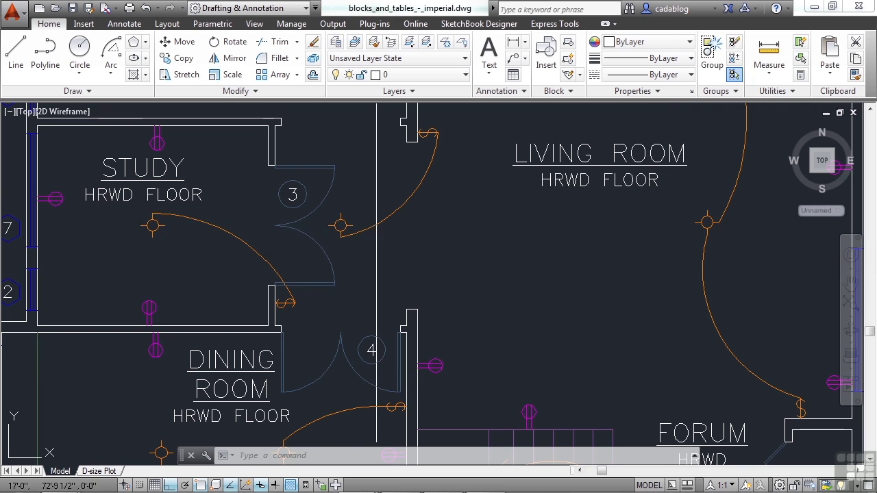
scroll(322, 233, down, 3)
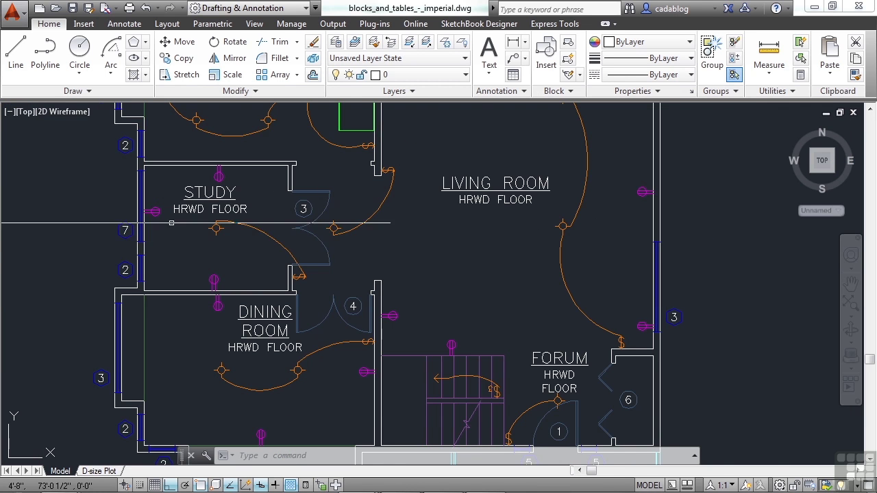
scroll(146, 228, down, 6)
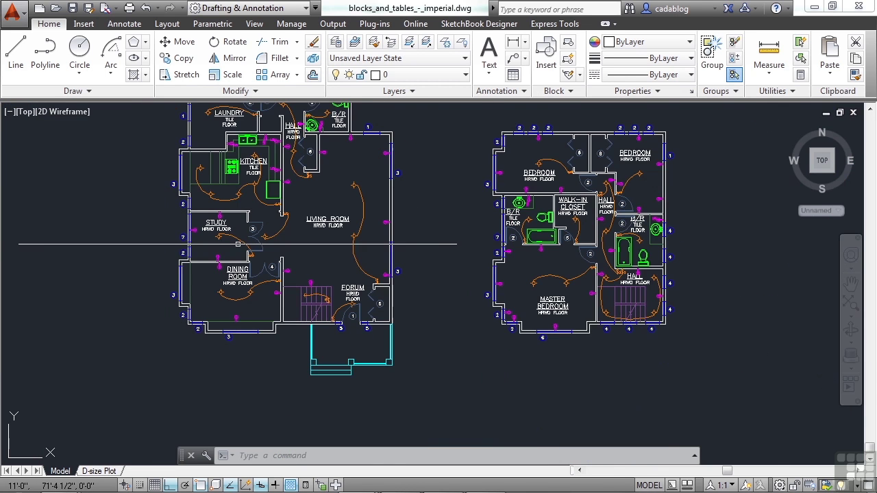
scroll(334, 272, down, 2)
scroll(333, 273, up, 1)
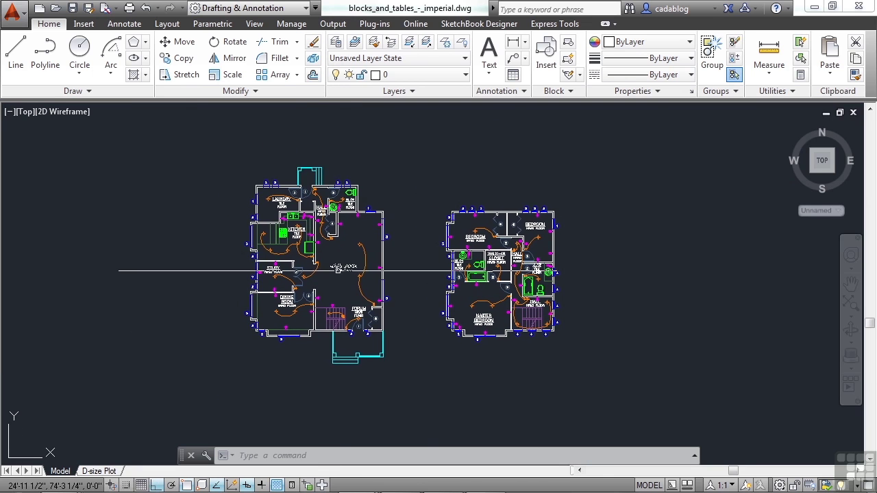
mouse_move(313, 259)
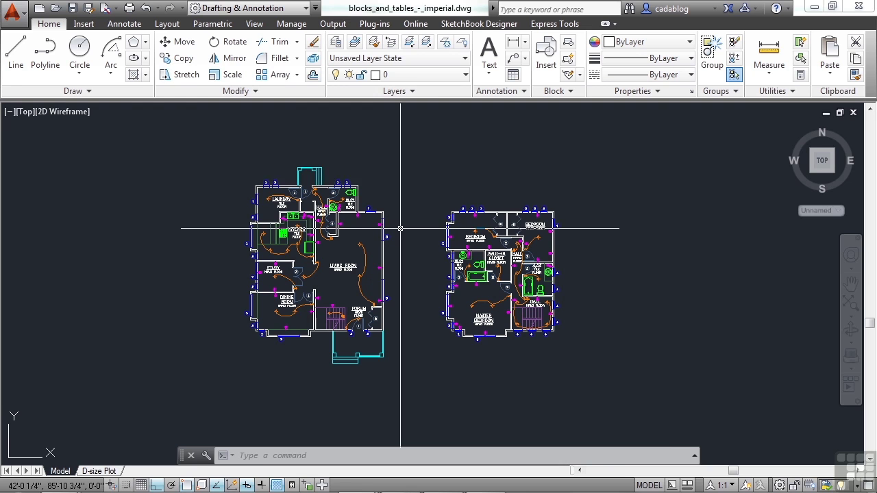
Move the LIVING ROOM label, its light arcs and switch arc left of the plan with Ortho off.
click(184, 45)
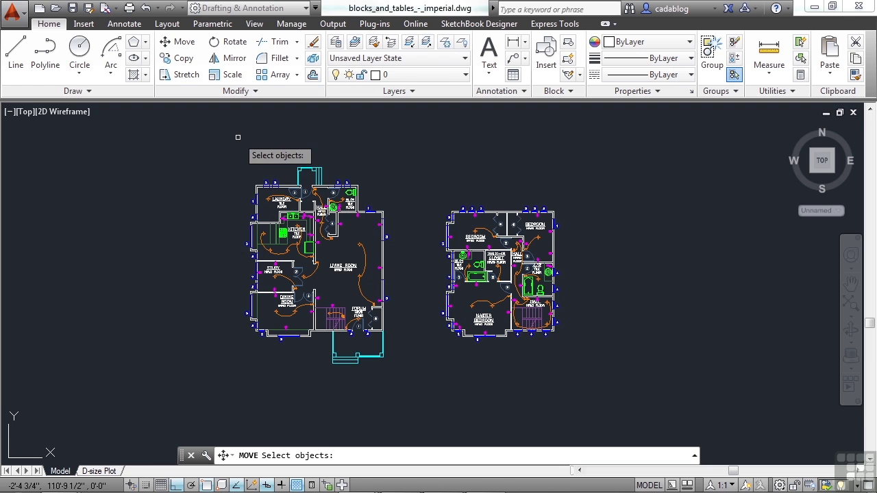
scroll(342, 278, up, 5)
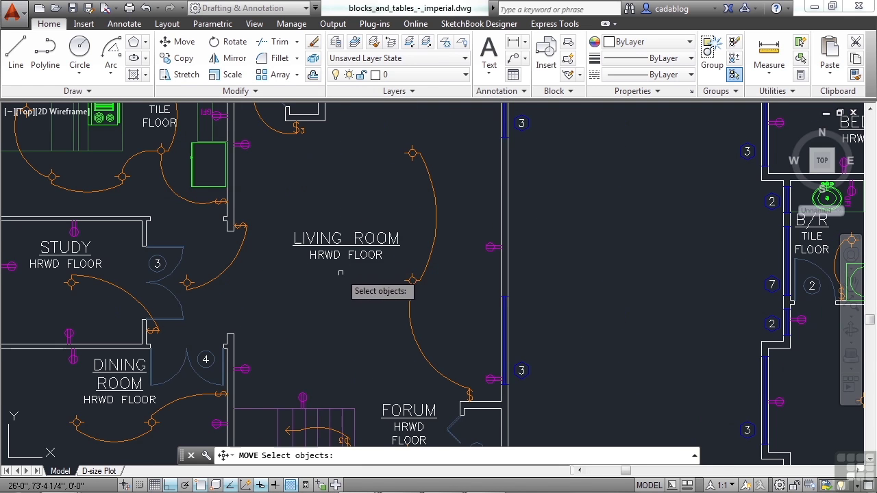
click(331, 238)
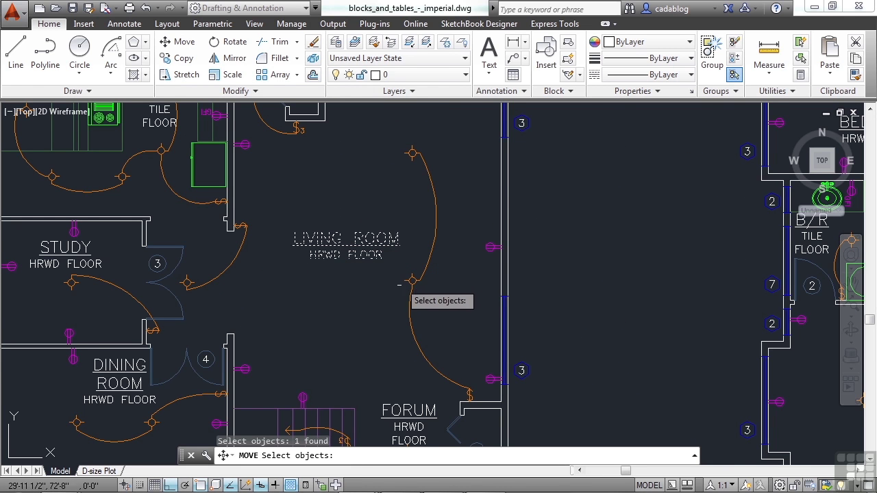
click(453, 135)
click(391, 322)
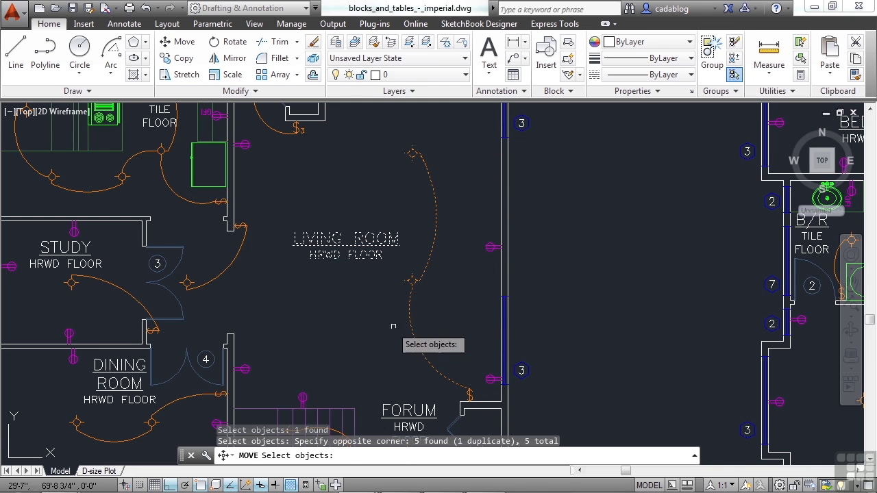
click(474, 388)
click(453, 378)
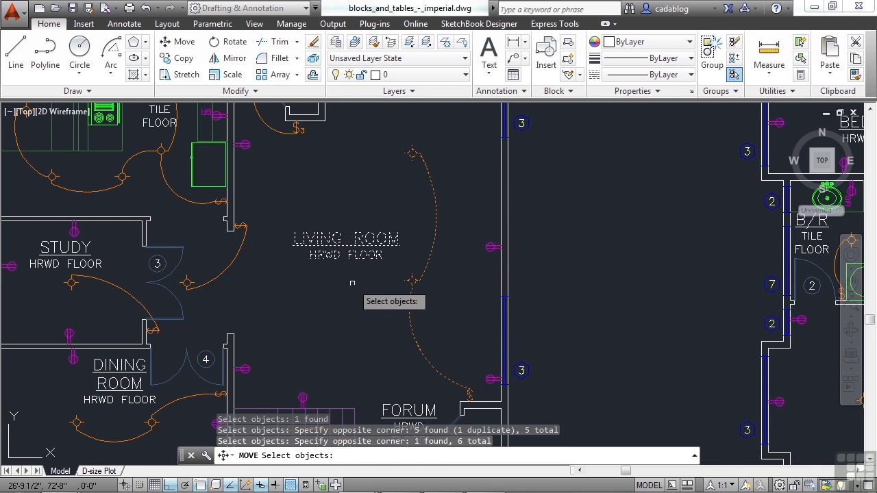
key(Return)
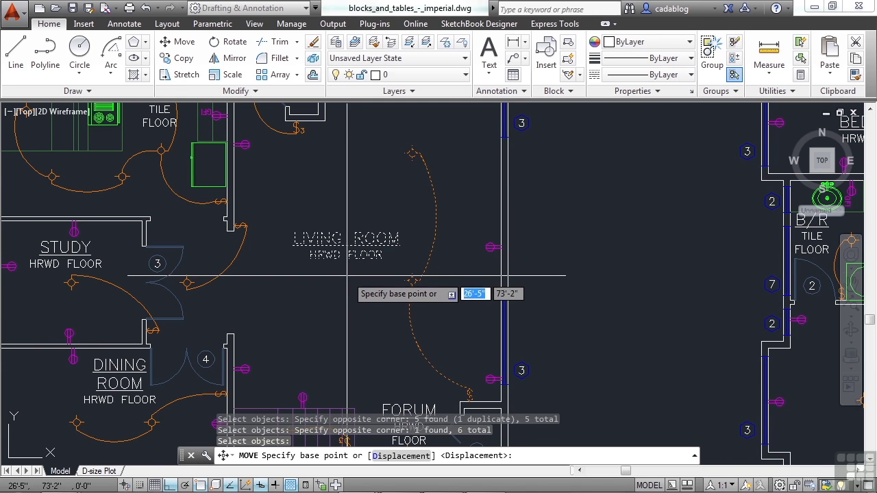
click(343, 272)
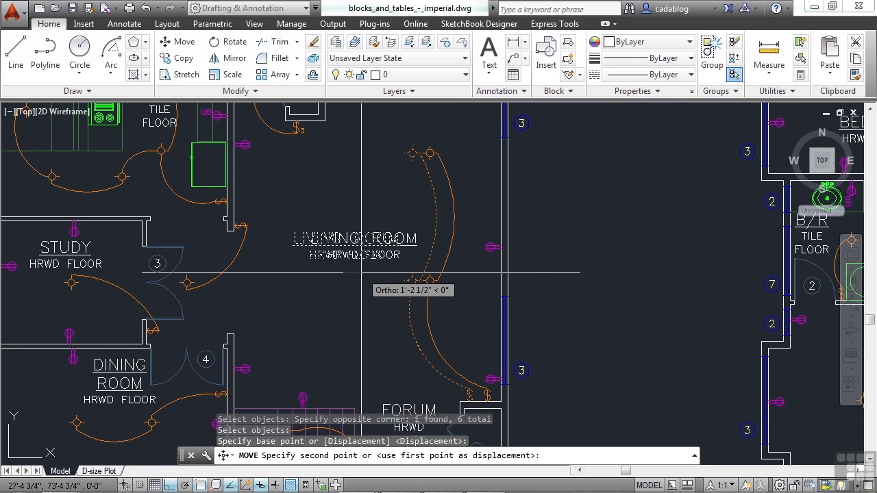
key(F8)
scroll(474, 250, down, 5)
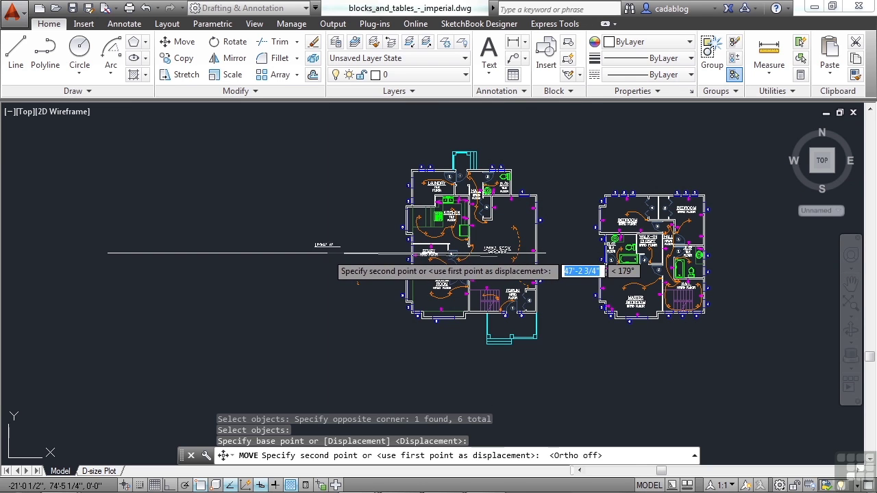
click(327, 254)
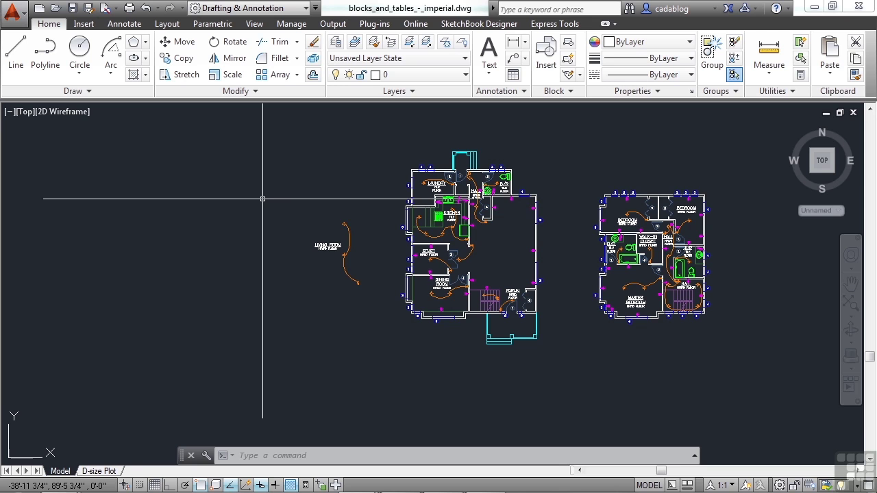
text(m)
key(Return)
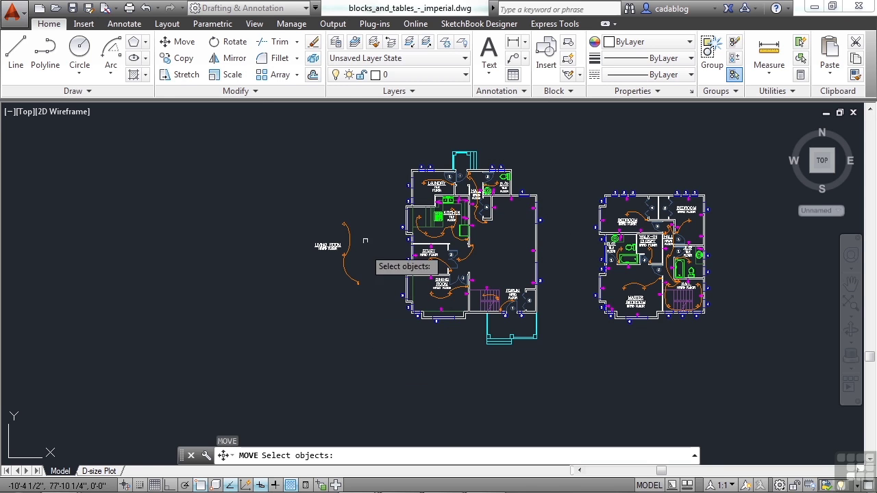
click(365, 195)
click(310, 324)
key(Return)
click(329, 248)
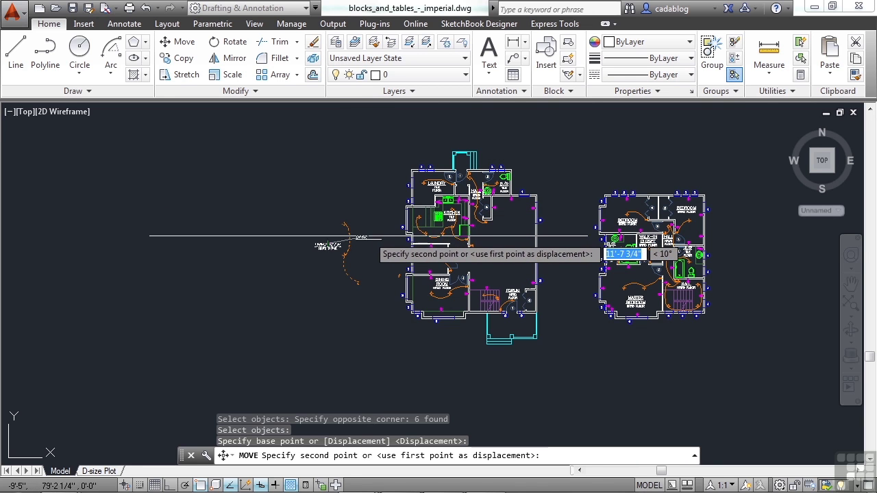
scroll(369, 240, up, 6)
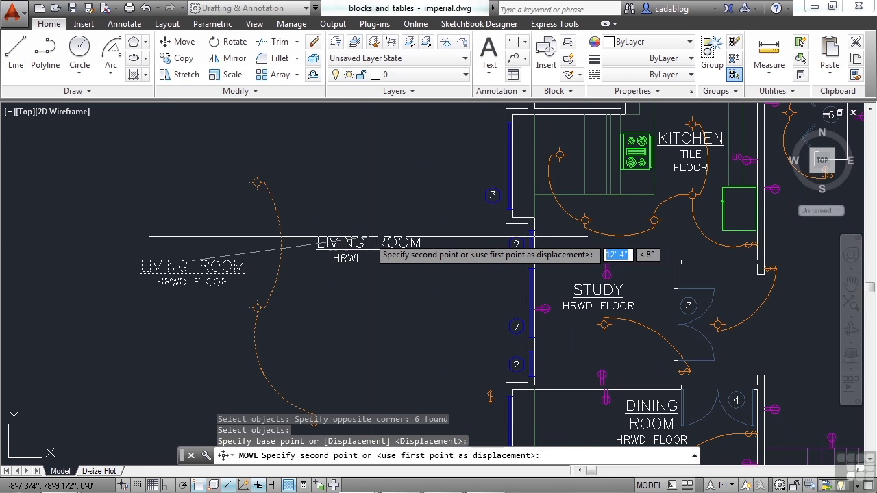
key(Escape)
scroll(369, 239, down, 2)
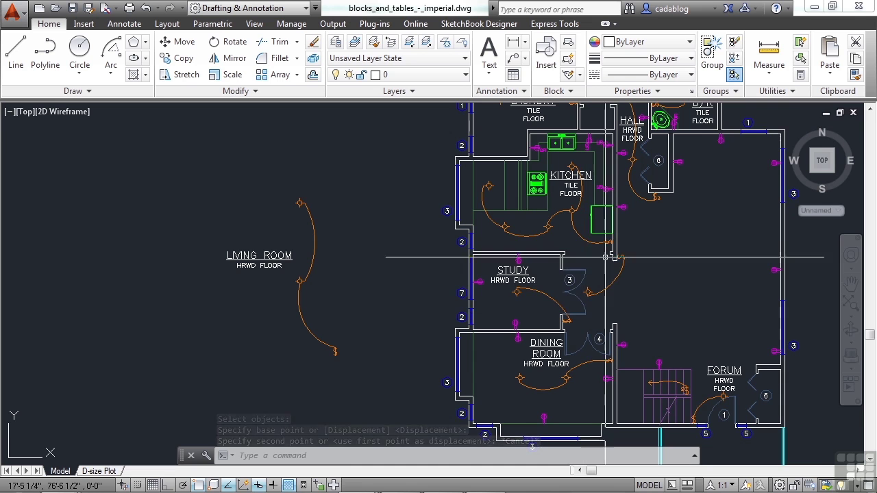
scroll(603, 206, up, 3)
Start moving the kitchen double sink, snapping its base to the midpoint of its top edge.
middle_drag(588, 238, 552, 250)
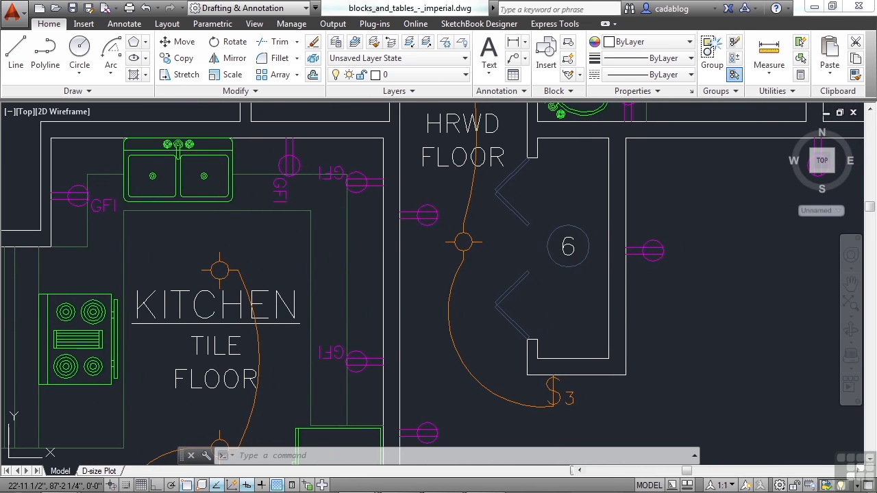
scroll(527, 277, down, 2)
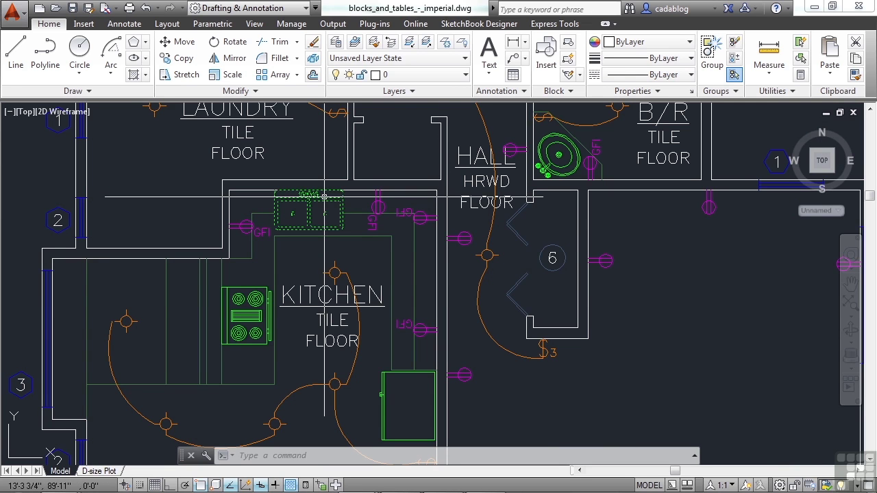
text(m)
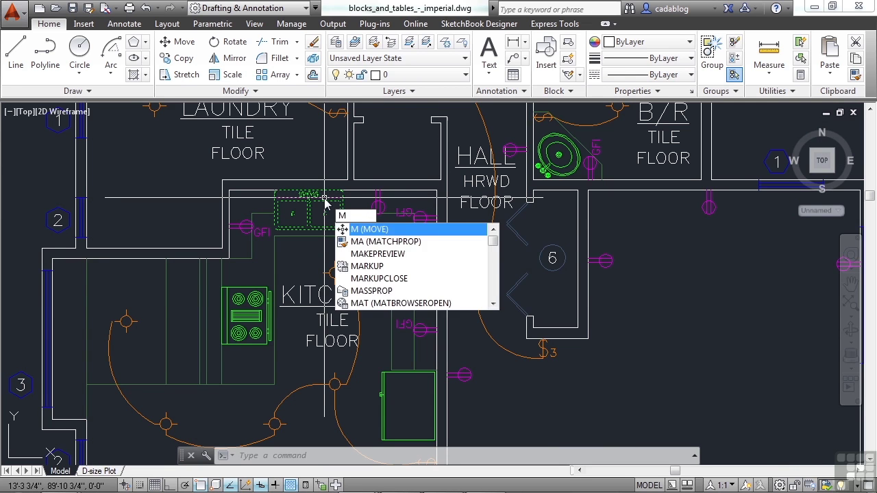
key(Return)
scroll(322, 203, up, 4)
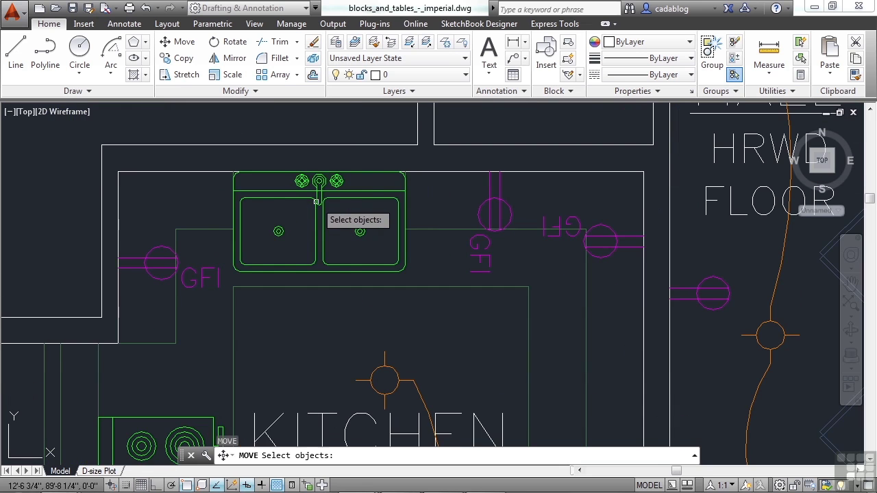
click(316, 200)
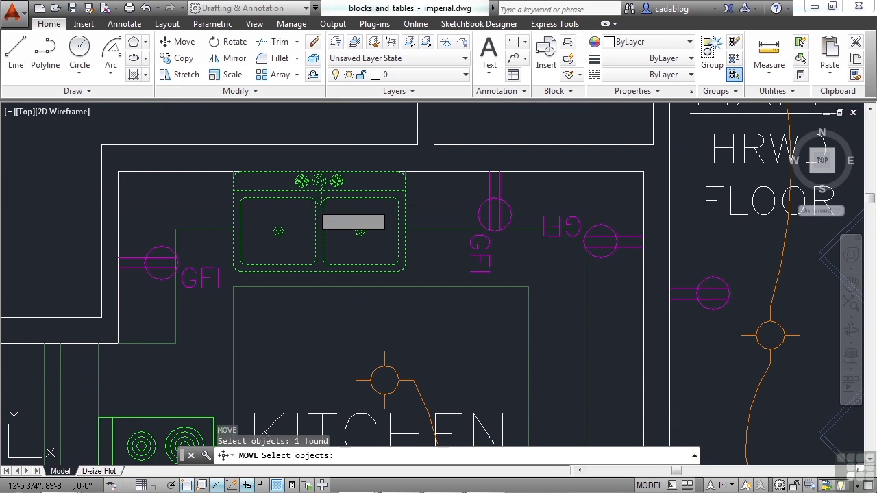
key(Return)
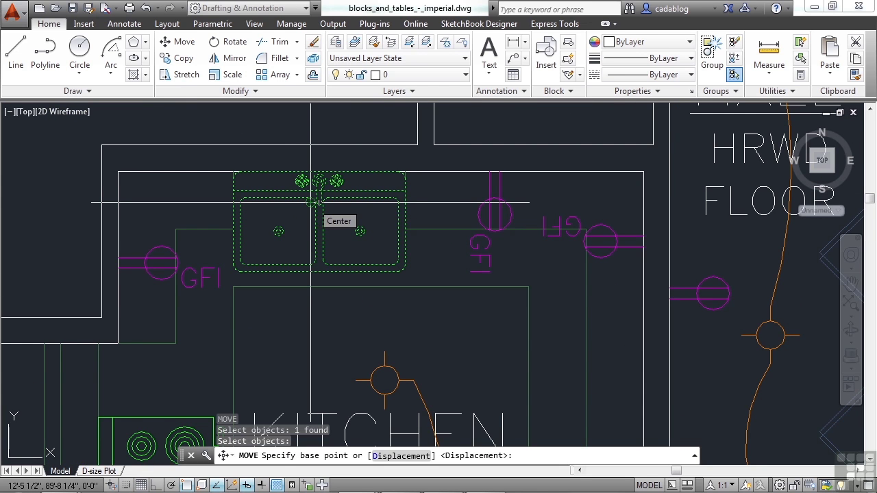
text(mid)
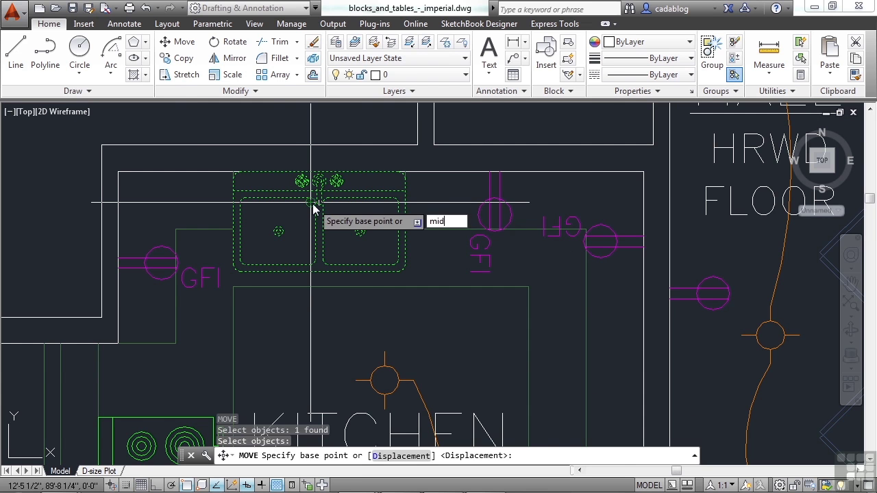
key(Return)
scroll(316, 203, up, 4)
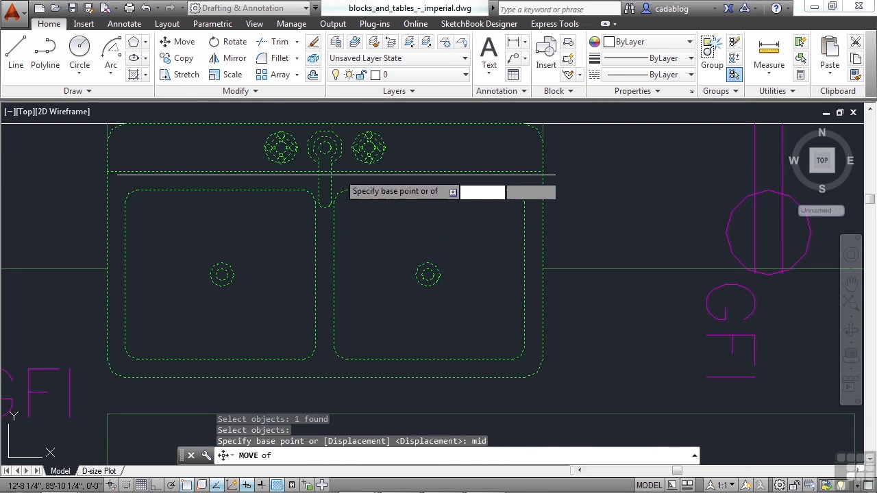
click(324, 125)
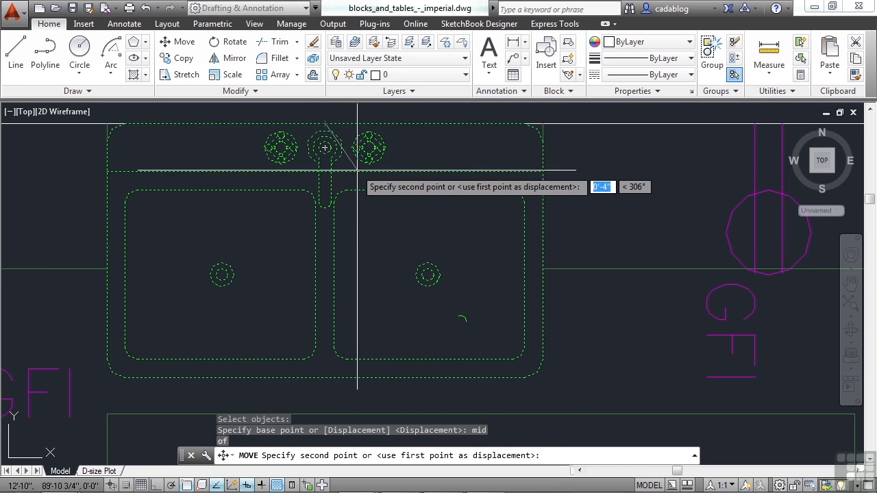
Place the sink against the laundry room's top wall using a Nearest snap.
scroll(357, 171, down, 4)
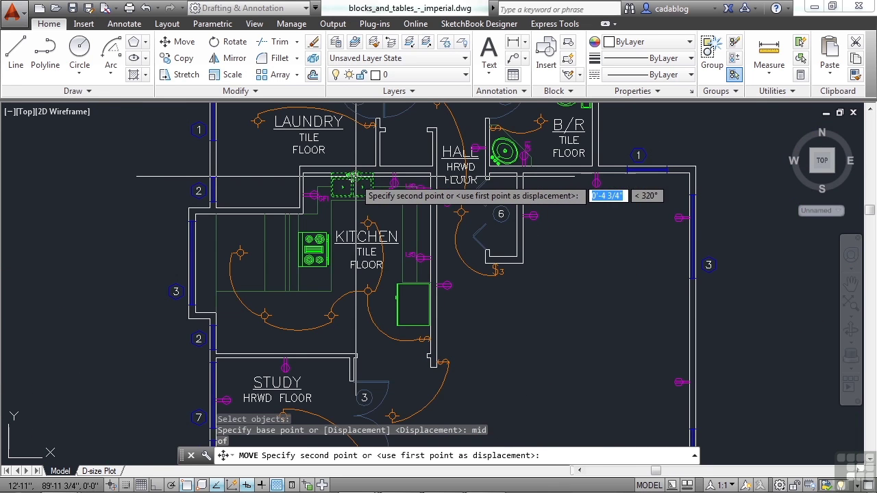
scroll(354, 218, up, 4)
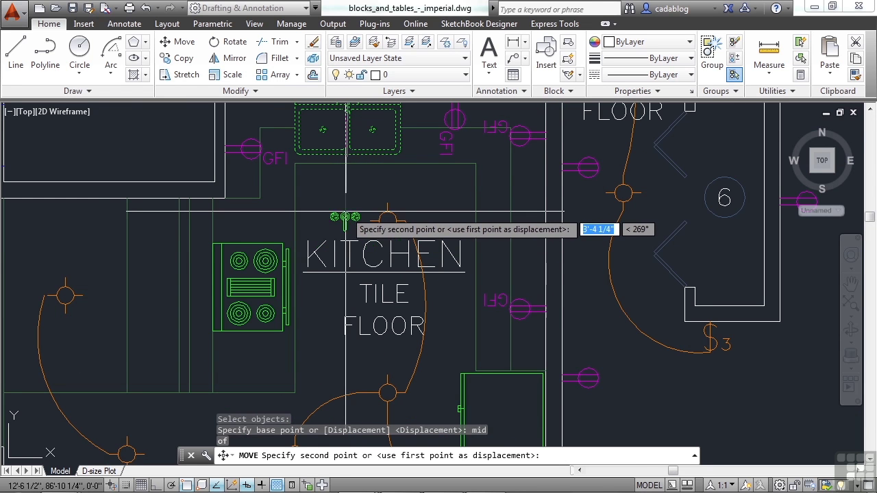
scroll(346, 212, down, 3)
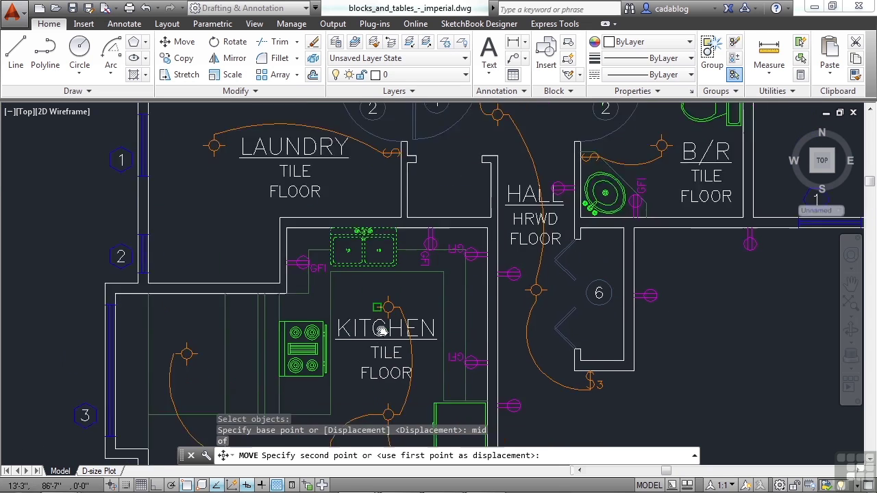
middle_drag(381, 330, 424, 465)
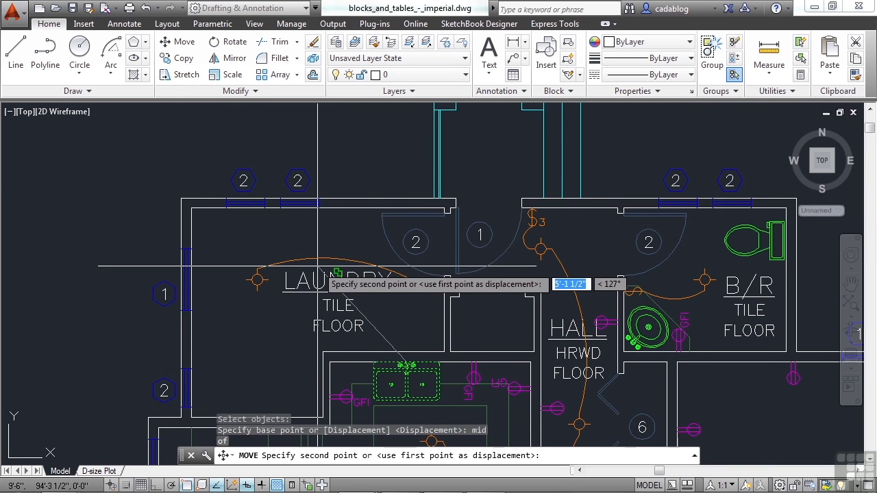
scroll(270, 222, up, 3)
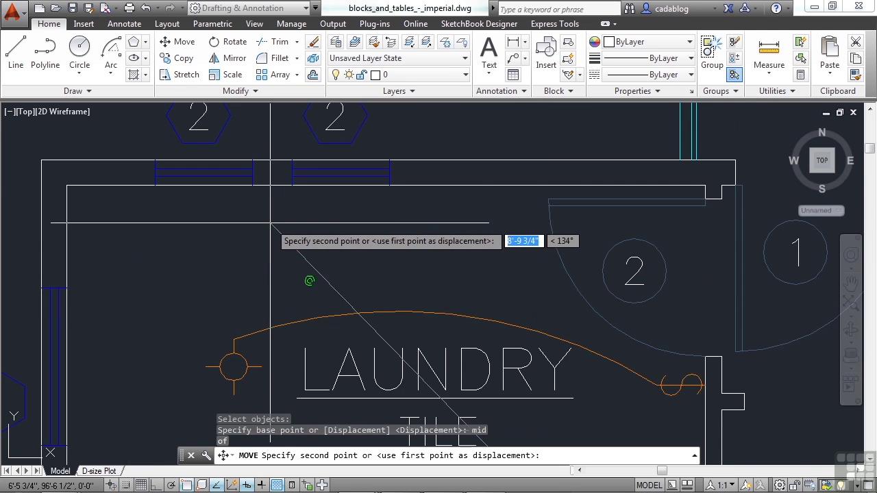
text(nea)
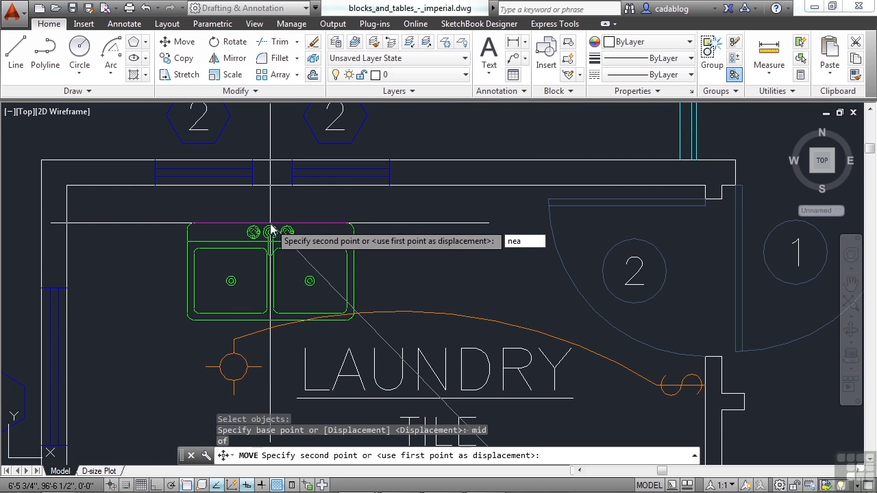
key(Return)
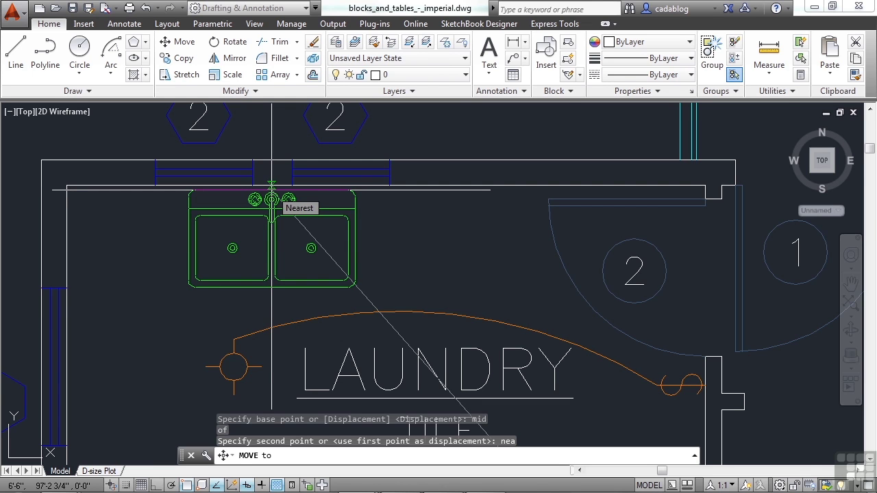
click(272, 185)
Move the LAUNDRY TILE FLOOR label out to the left of the room.
scroll(301, 308, down, 1)
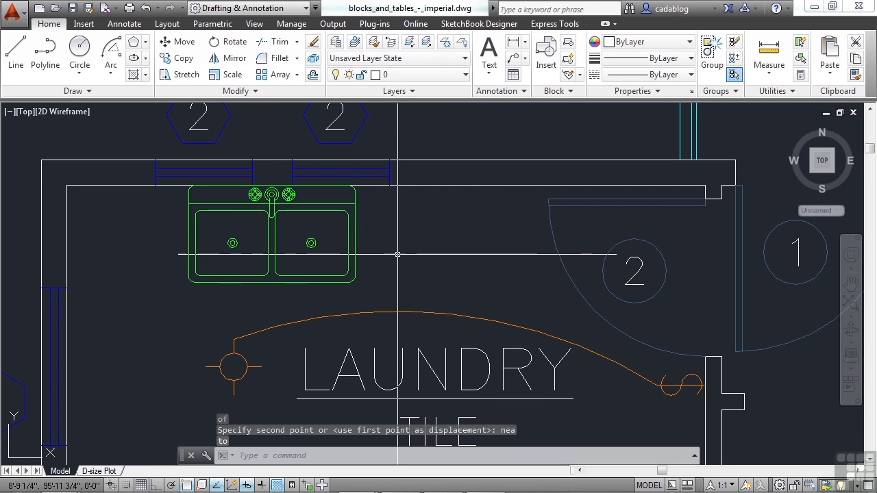
scroll(399, 206, down, 1)
scroll(399, 254, down, 2)
mouse_move(423, 255)
middle_down()
mouse_move(373, 218)
mouse_move(316, 199)
middle_up()
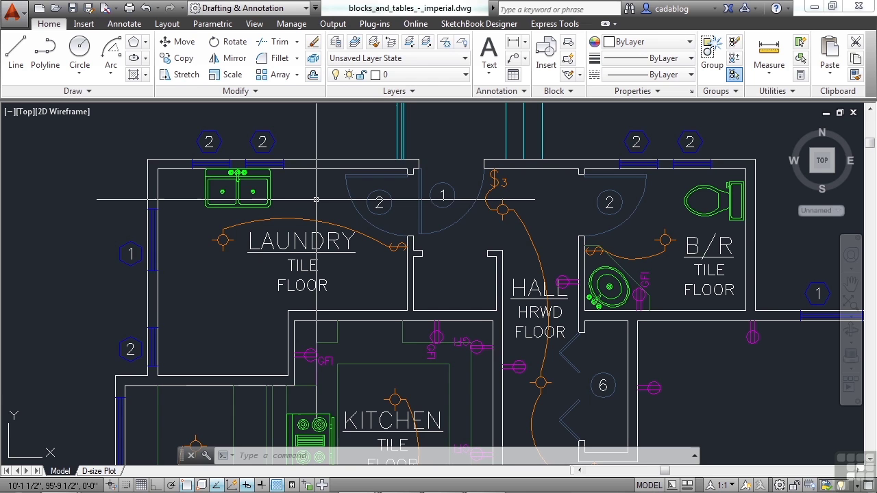
text(m)
key(Return)
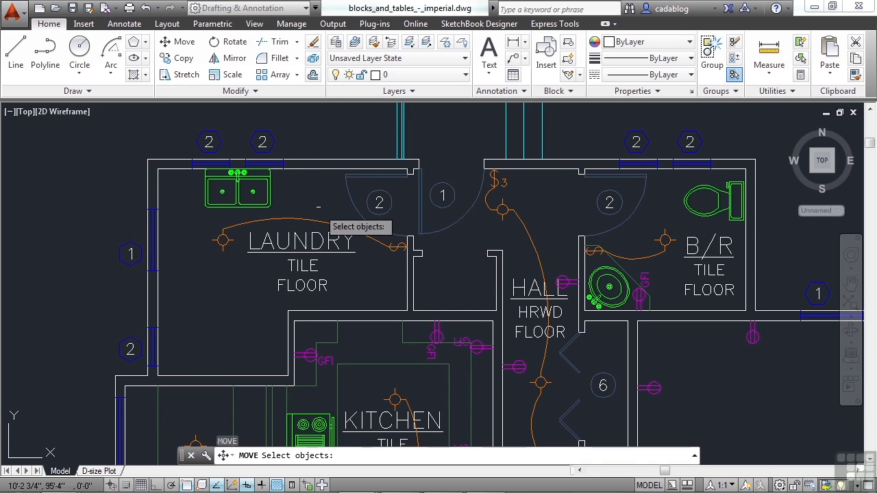
click(307, 266)
key(Return)
click(308, 270)
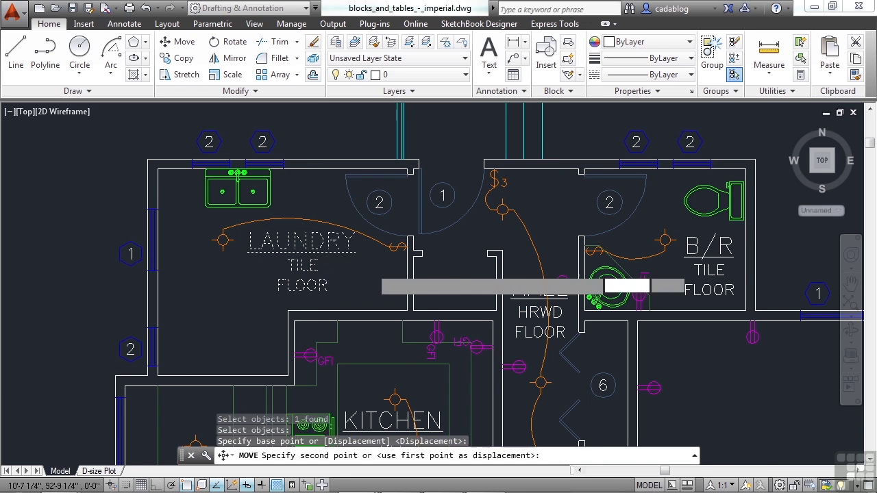
scroll(378, 266, down, 4)
click(226, 261)
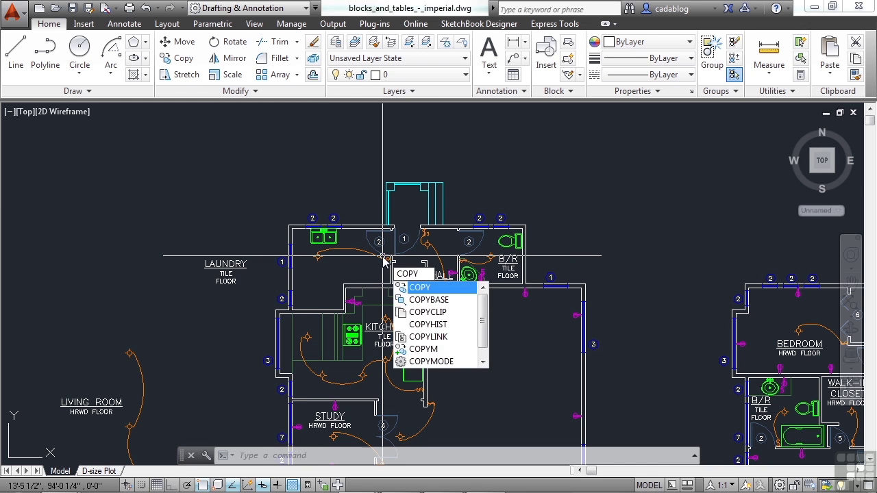
Clear the partly entered CP copy shortcuts from the command line with Esc.
key(Escape)
key(Escape)
text(cp)
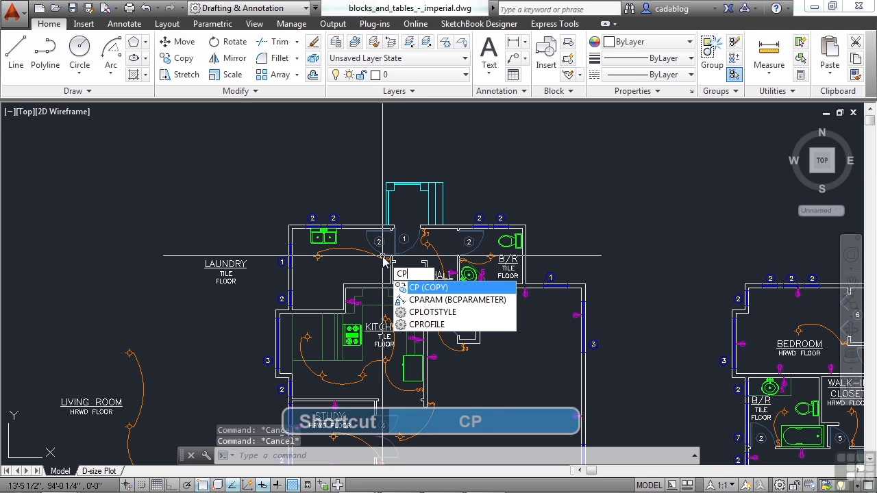
key(Escape)
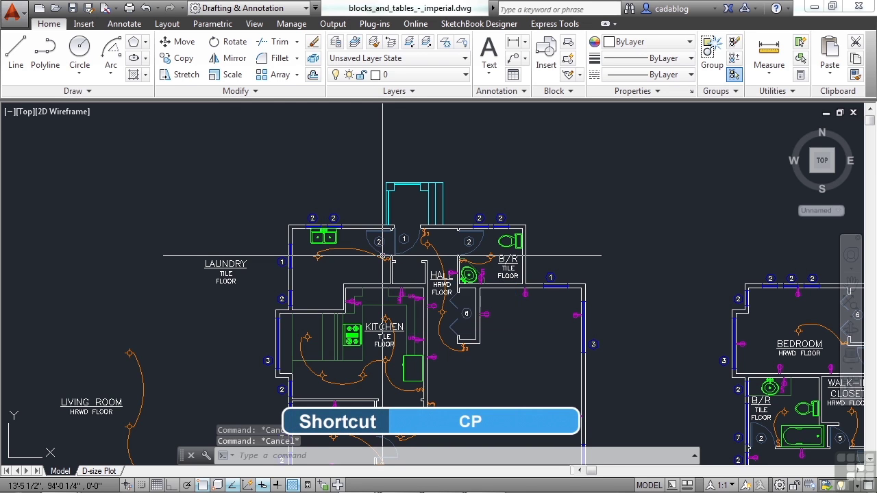
text(c)
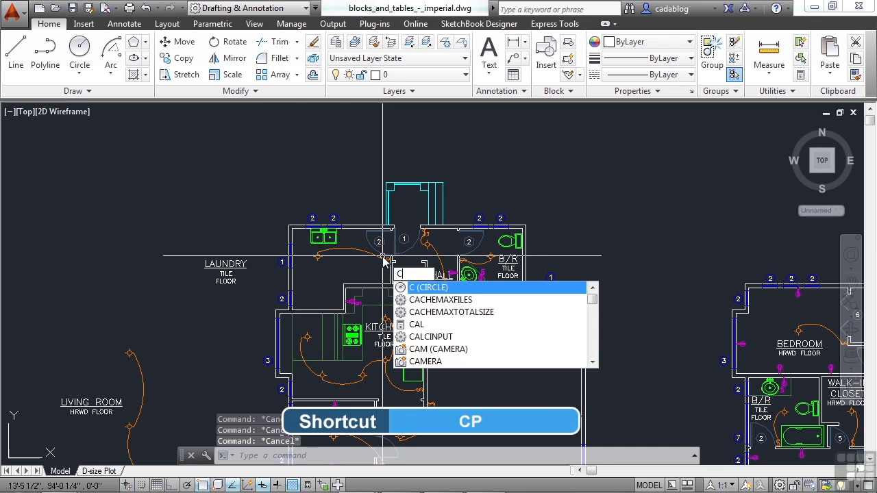
key(Escape)
text(c)
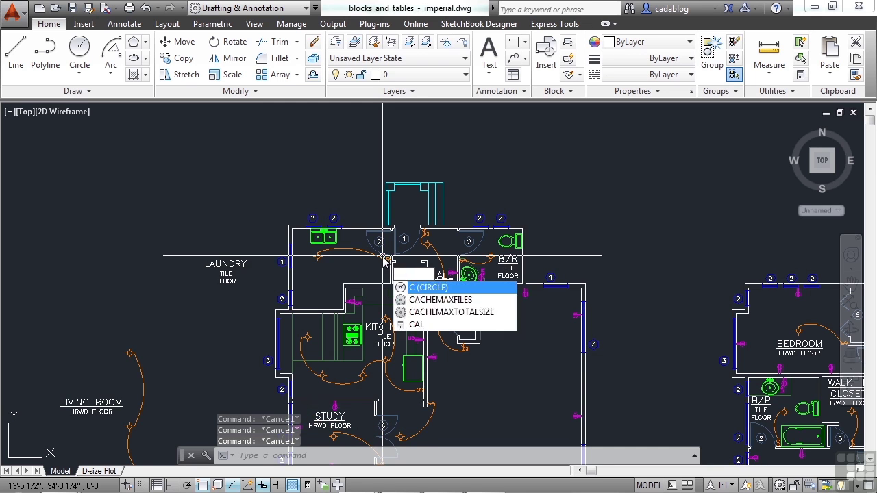
text(p)
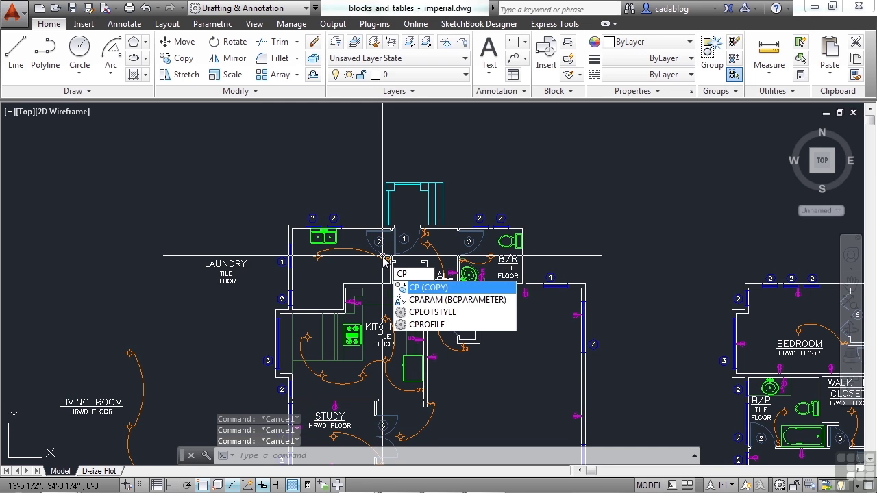
key(Escape)
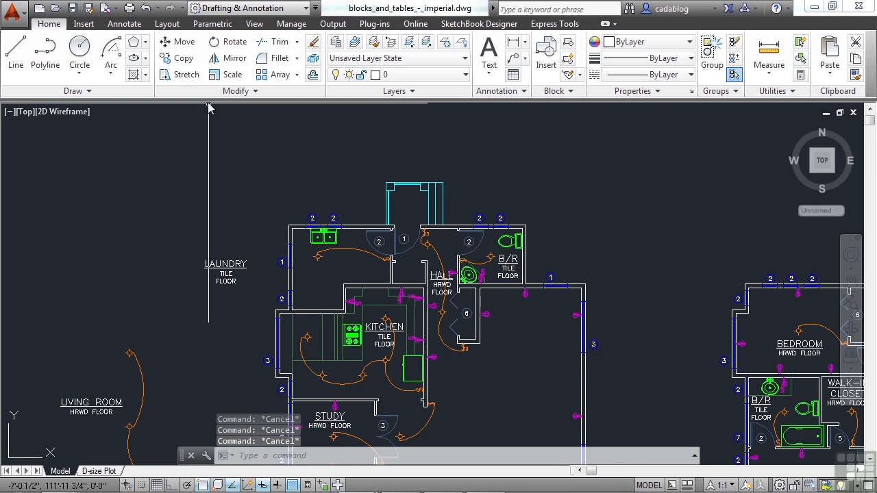
Copy the laundry sink by its top edge onto the kitchen counter using a Nearest snap.
click(178, 58)
scroll(340, 257, up, 6)
click(285, 203)
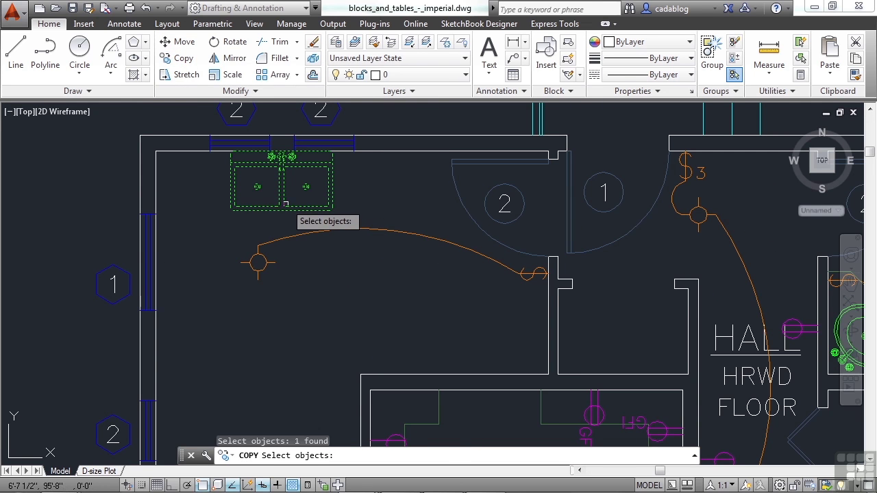
key(Return)
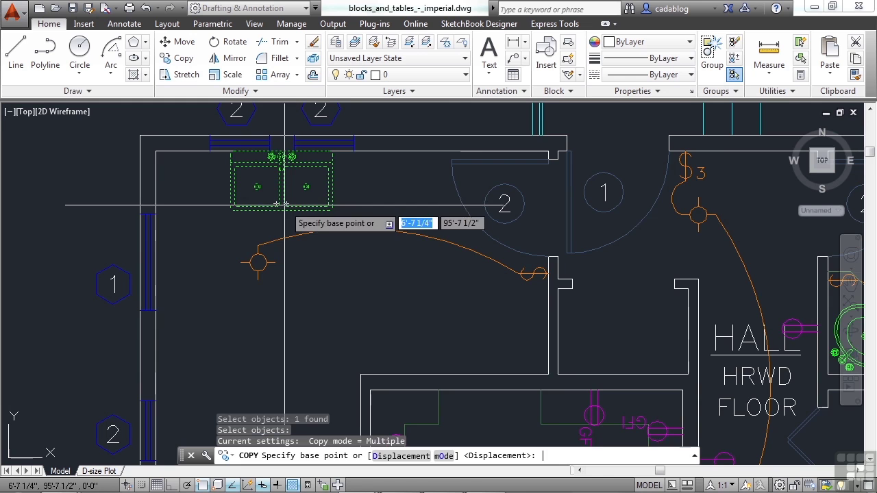
scroll(285, 203, up, 5)
click(287, 152)
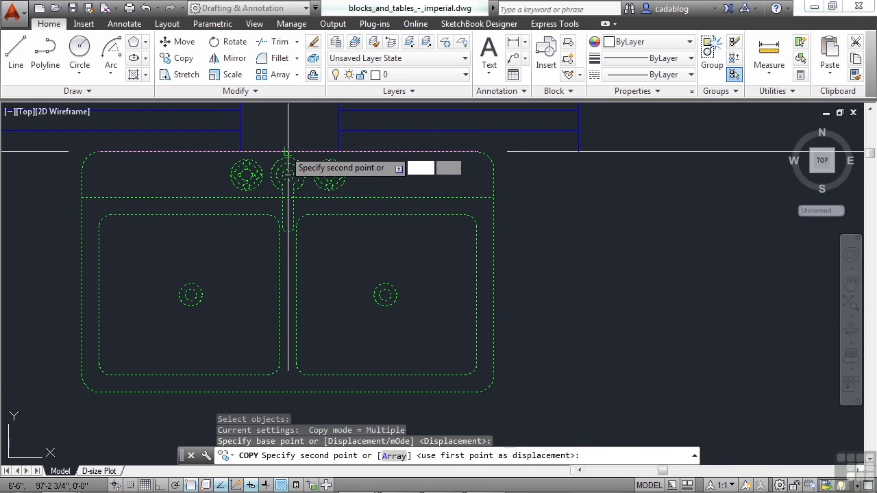
scroll(288, 152, down, 5)
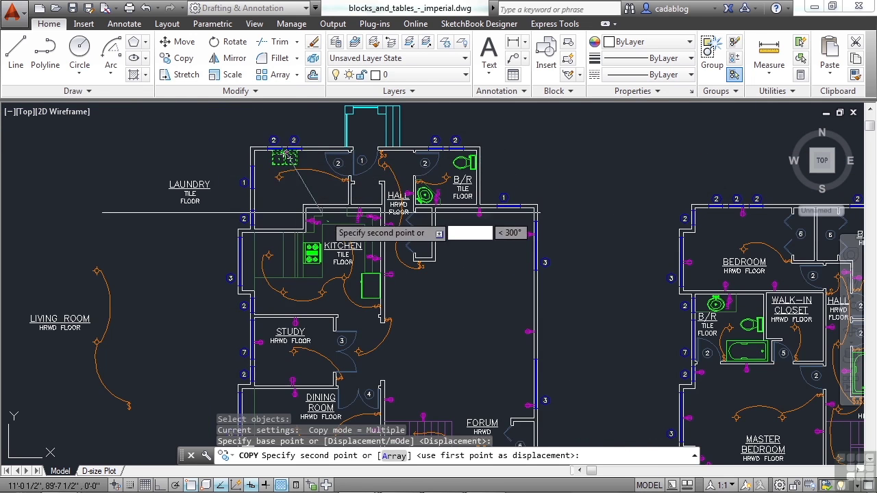
scroll(336, 219, up, 5)
text(n)
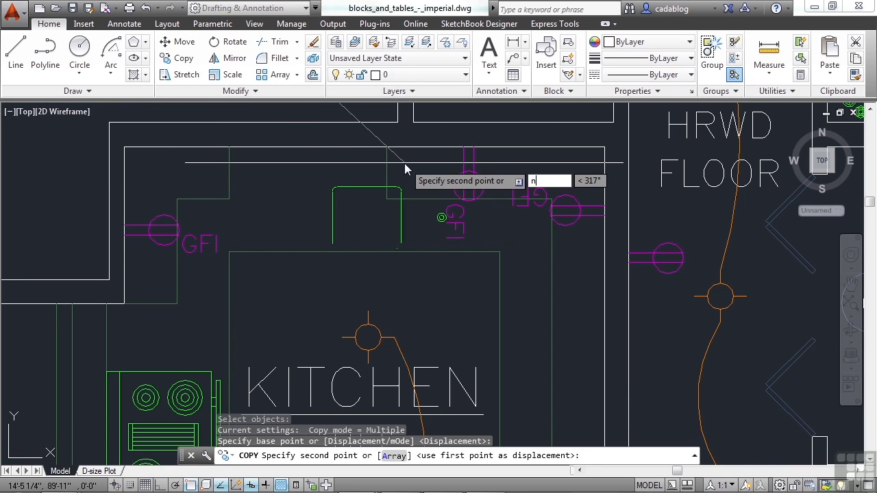
text(ea)
key(Return)
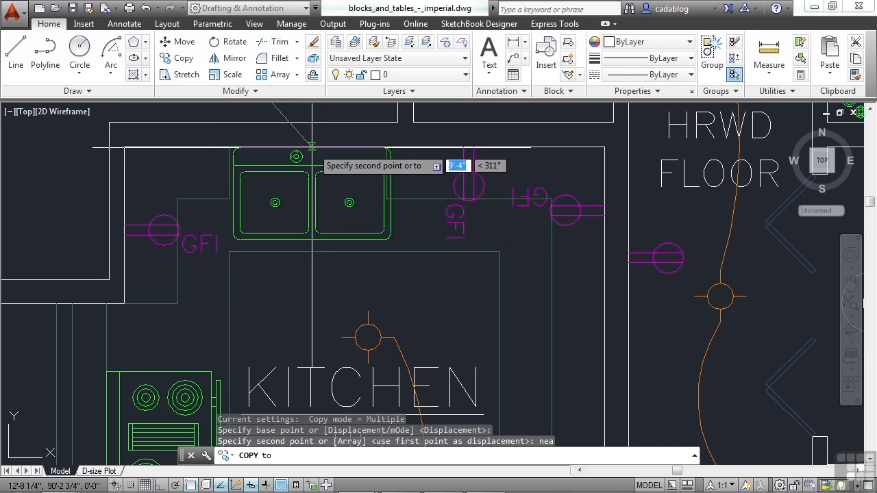
click(313, 147)
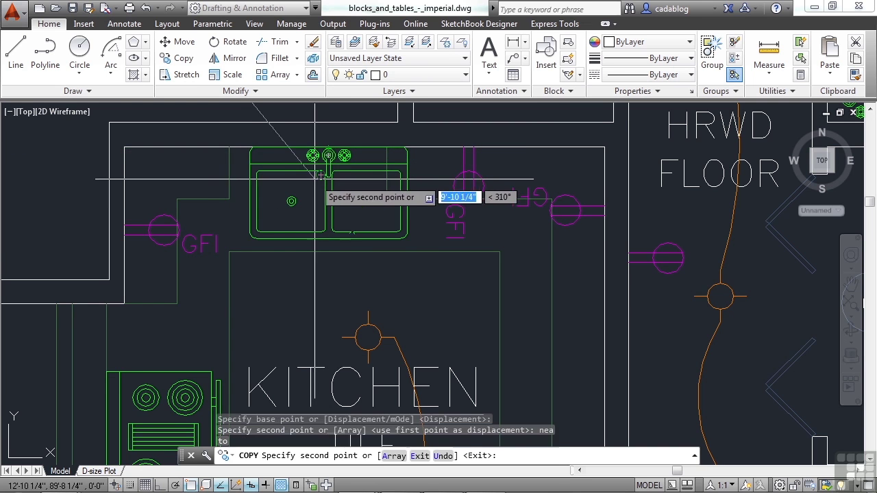
key(Return)
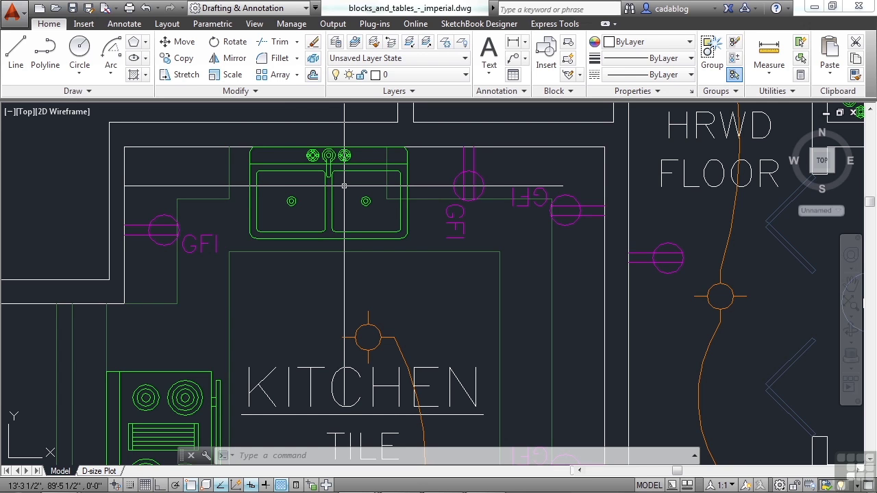
Move the kitchen sink by its top-left endpoint so it sits flush with the counter edge.
key(Return)
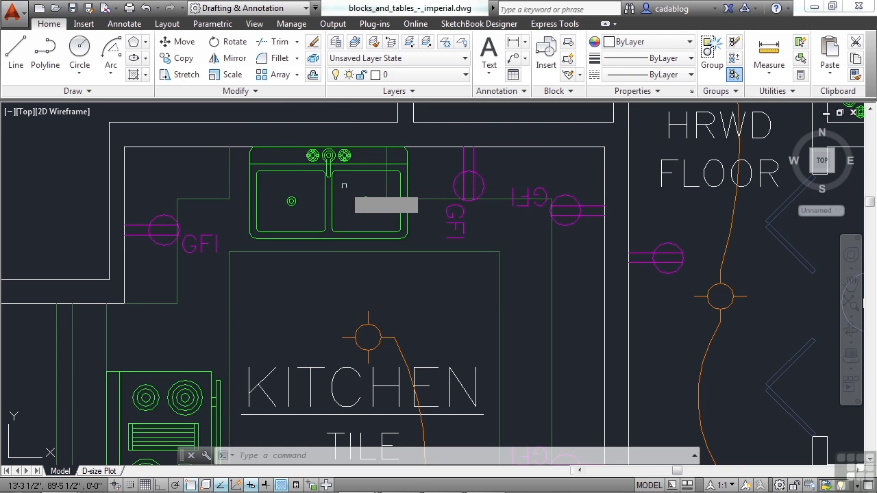
click(342, 180)
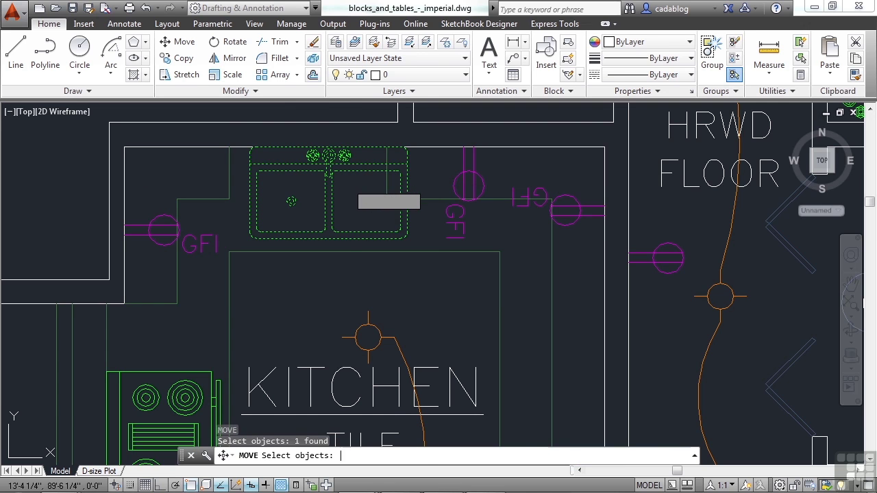
key(Return)
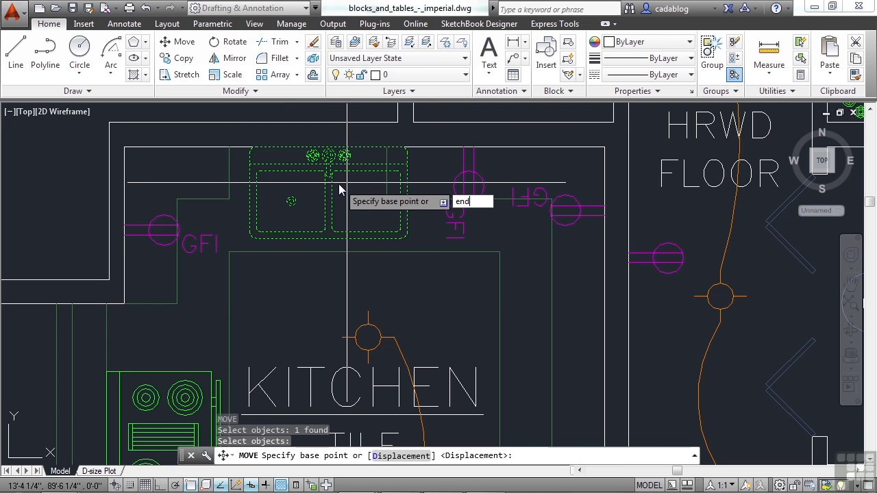
key(Return)
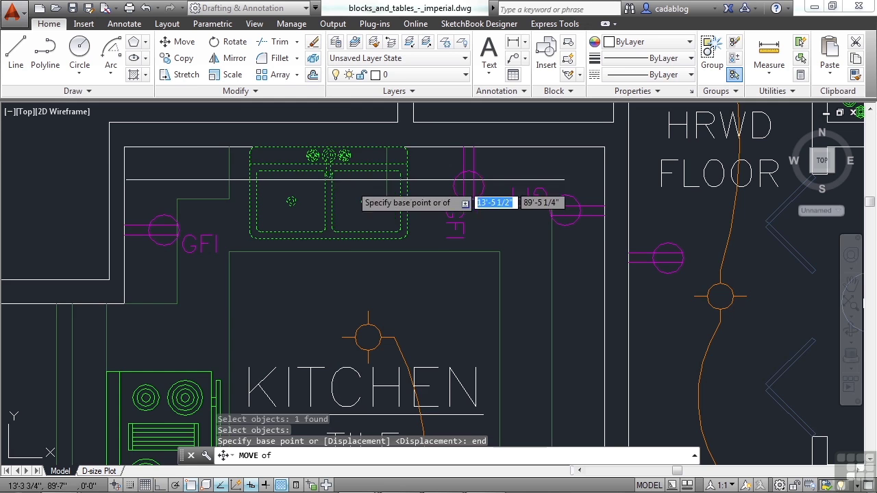
scroll(302, 189, up, 5)
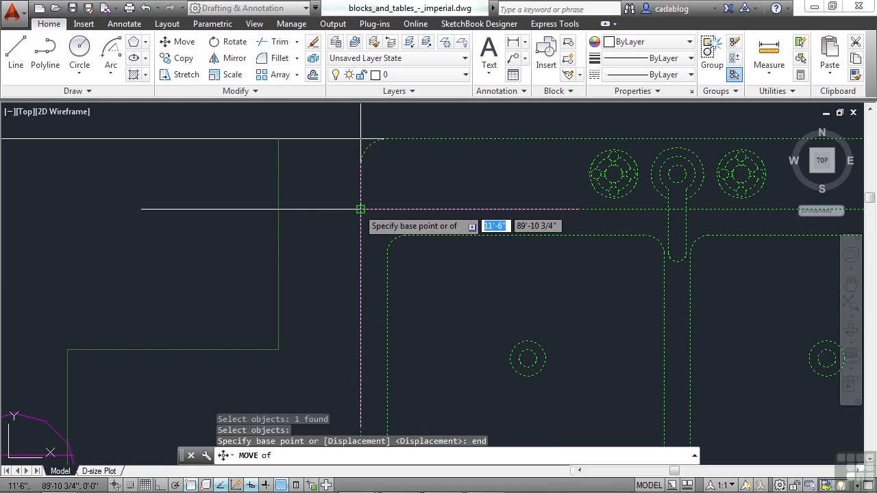
click(360, 209)
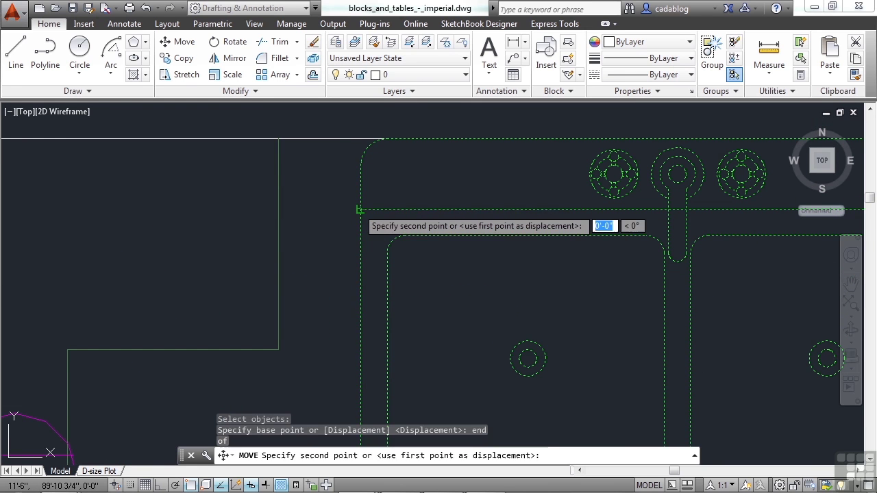
click(282, 210)
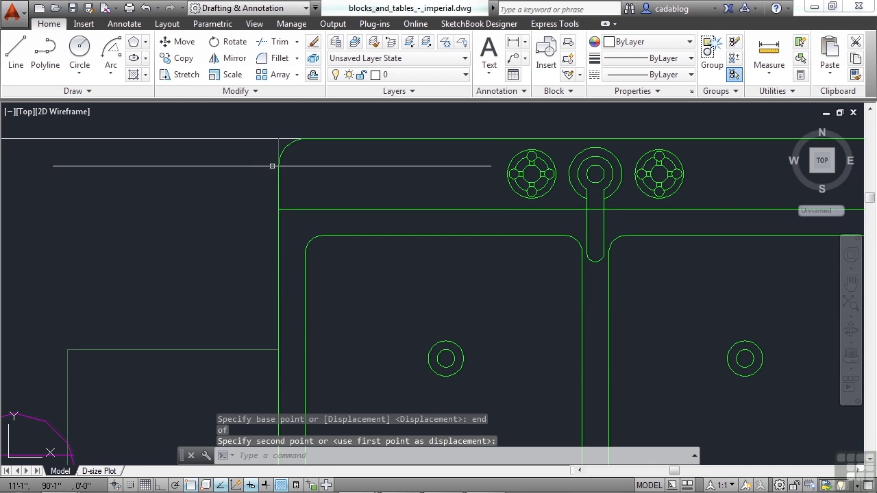
scroll(260, 211, down, 5)
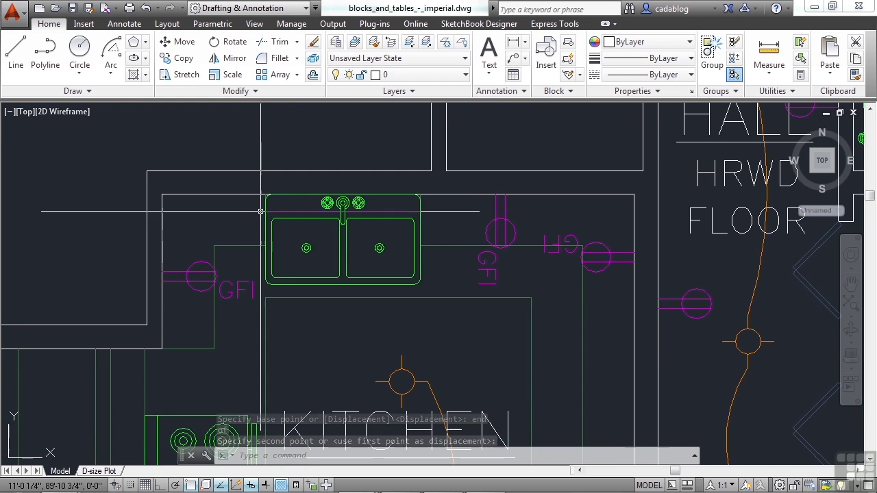
click(243, 215)
scroll(242, 216, up, 2)
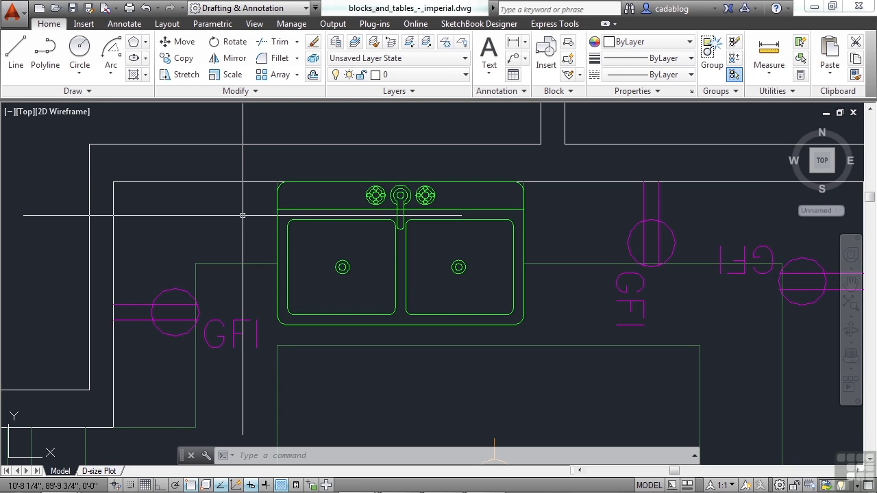
Copy the kitchen sink from a wall corner to the matching spot in the room east of the hall.
text(cp)
key(Return)
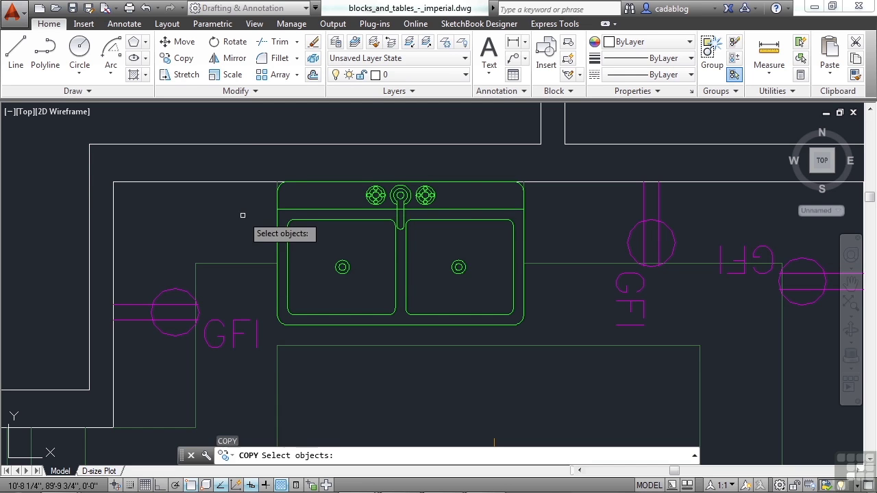
click(305, 210)
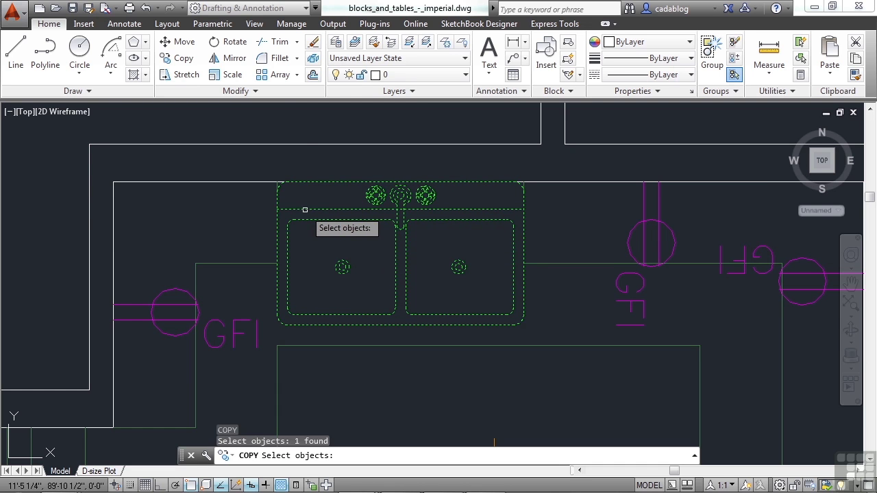
key(Return)
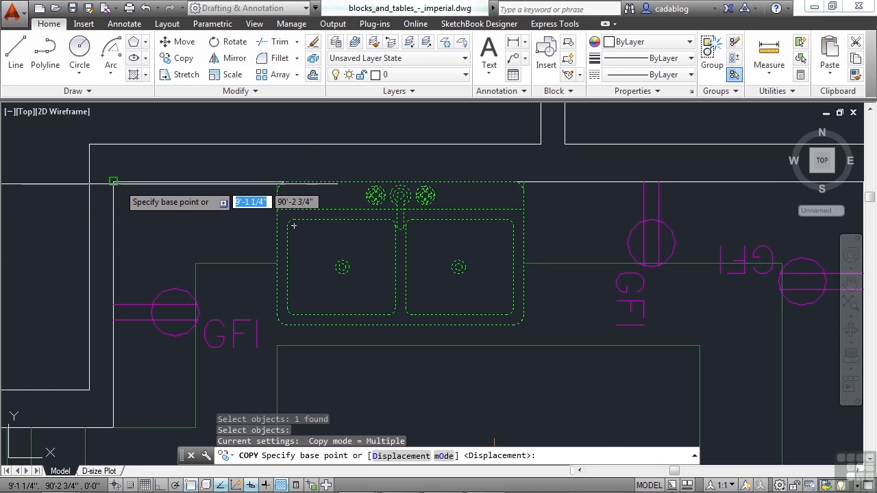
click(113, 181)
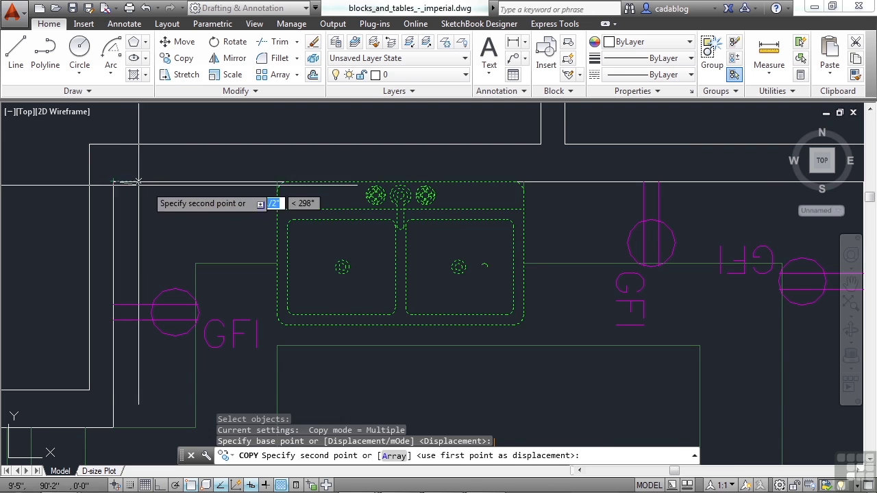
scroll(165, 185, down, 8)
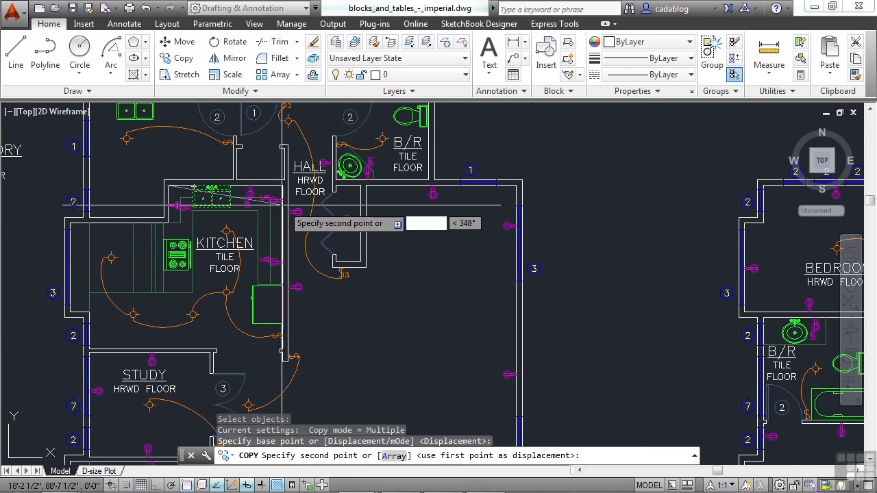
scroll(368, 198, up, 5)
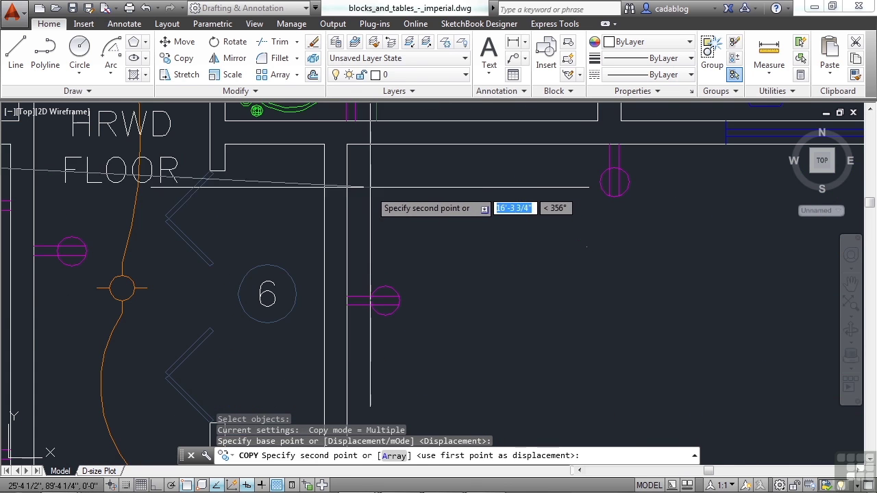
click(347, 144)
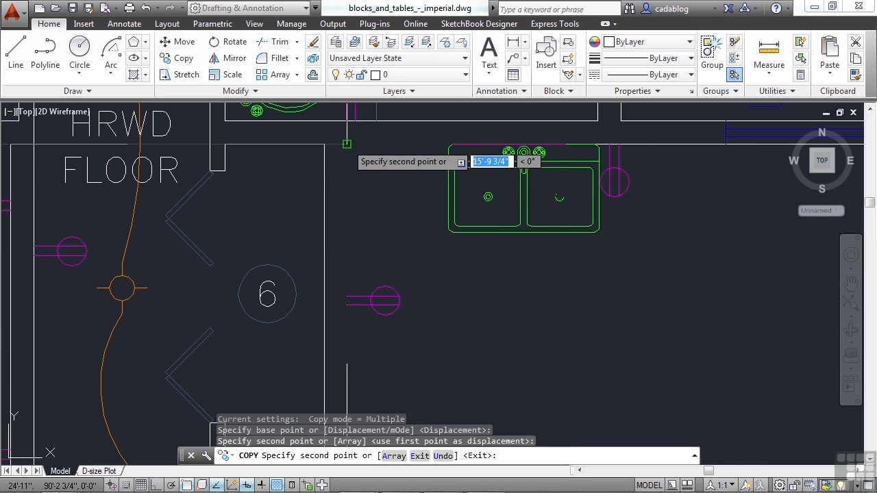
key(Return)
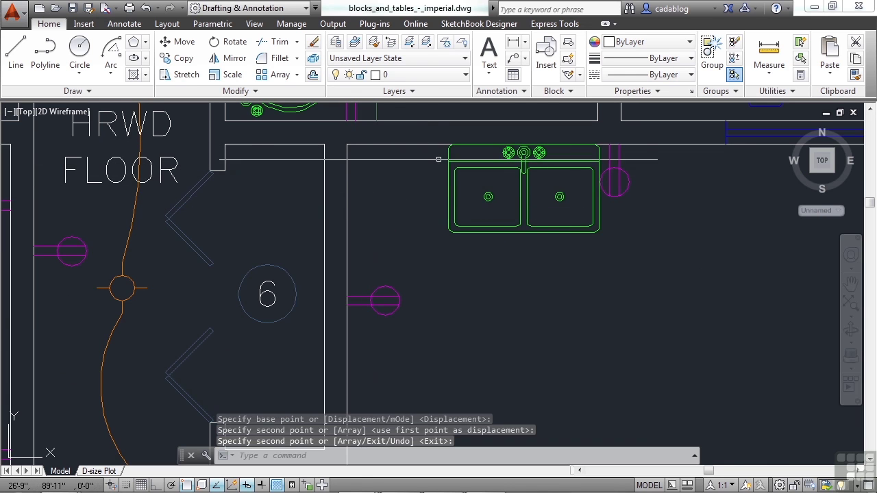
scroll(461, 279, down, 3)
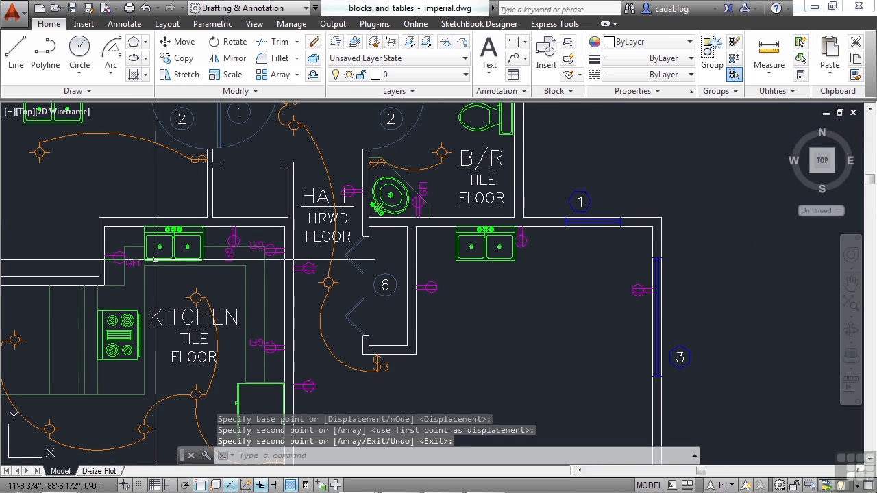
Copy the kitchen counter edge line beside the new sink in the room east of the hall.
text(cp)
key(Return)
scroll(127, 272, up, 3)
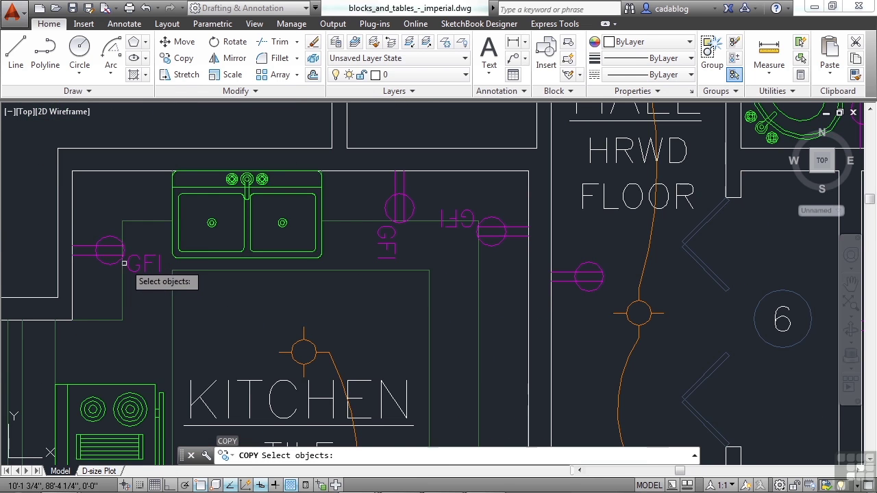
click(137, 223)
key(Return)
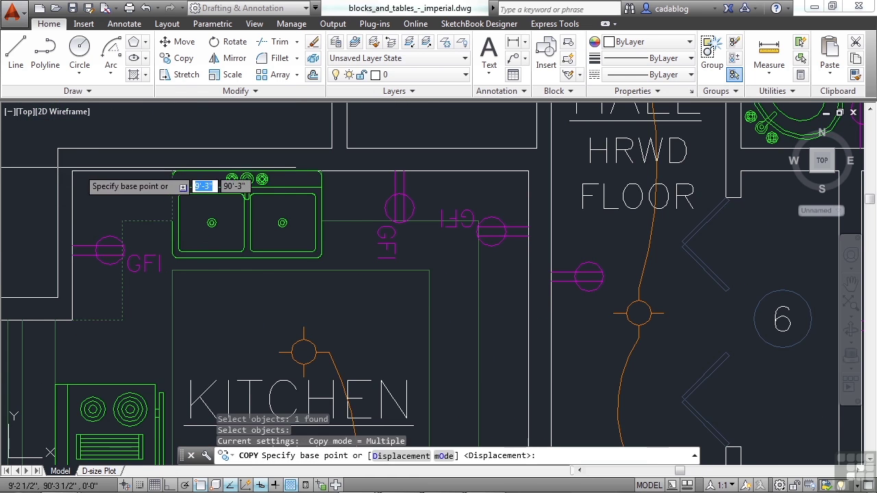
click(67, 188)
scroll(42, 188, down, 3)
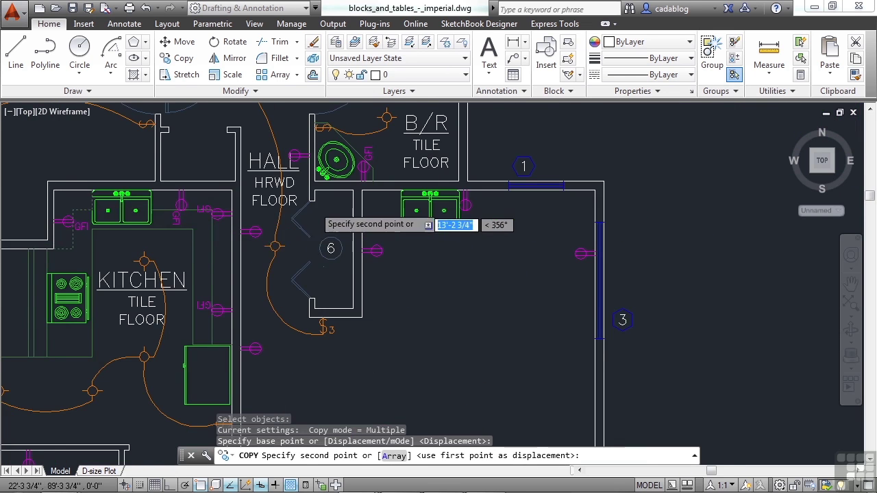
scroll(322, 195, up, 3)
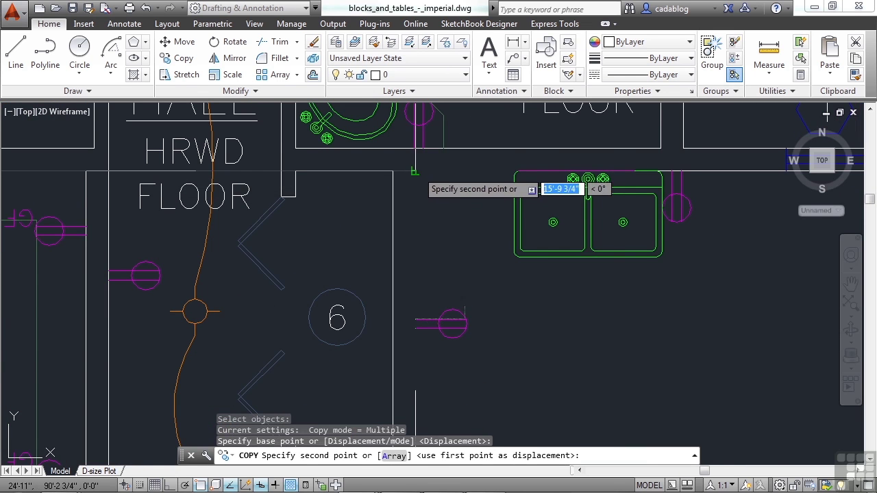
click(418, 177)
key(Return)
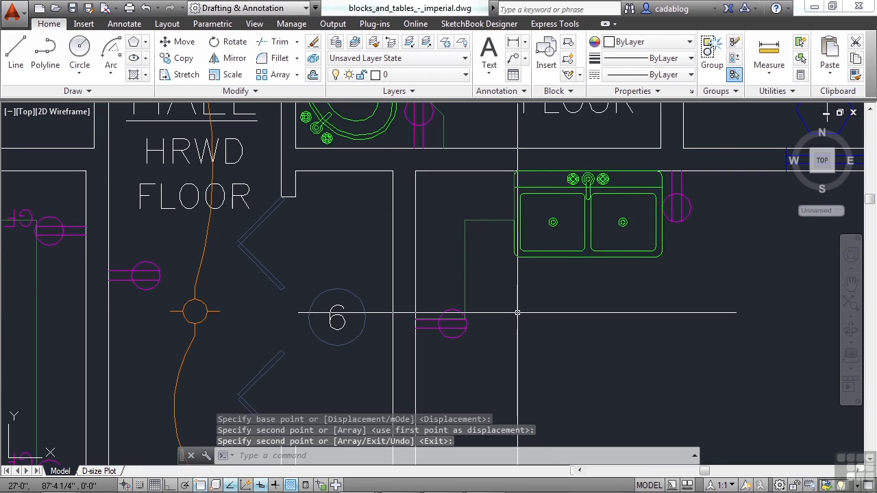
scroll(529, 317, down, 2)
scroll(578, 326, down, 2)
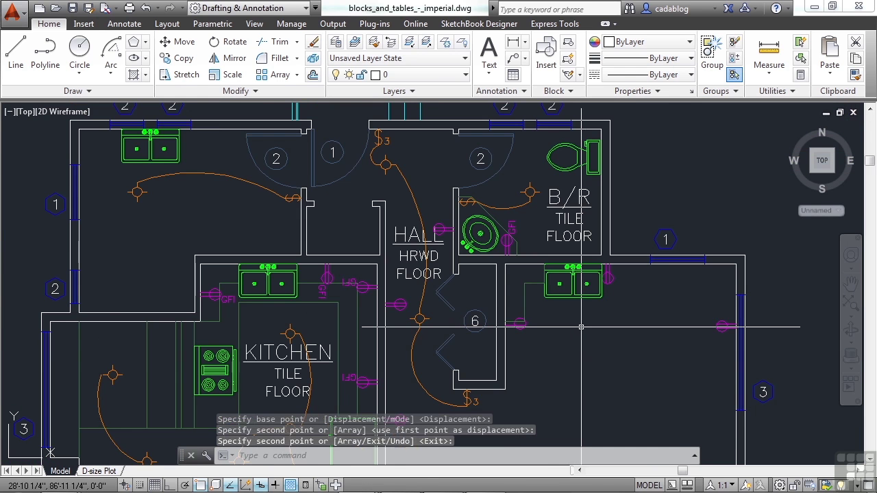